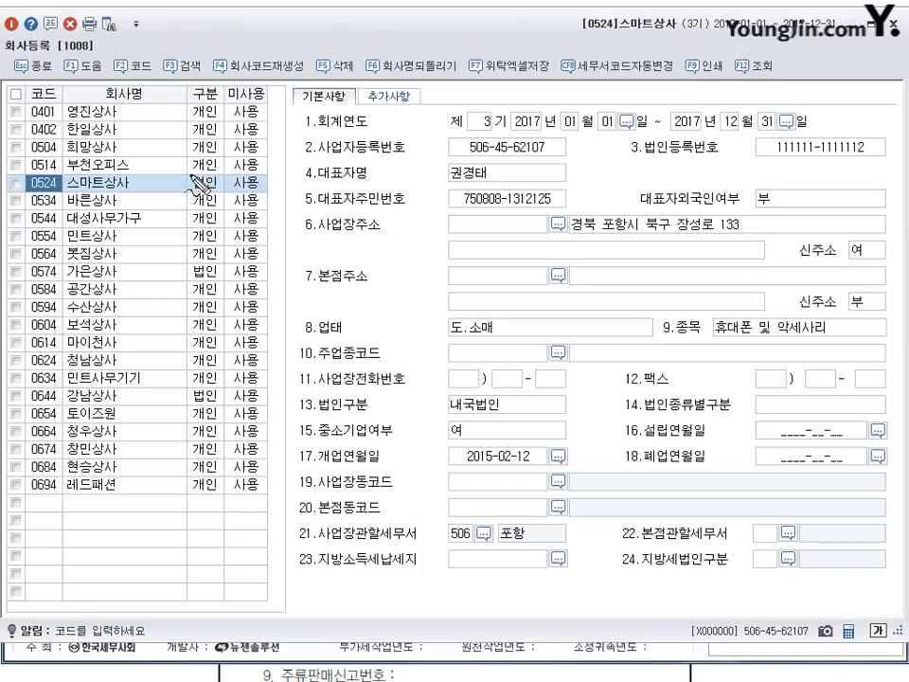
- Change company 0524 스마트상사's type from 법인 to 2:개인, keeping it in use
left_click(197, 185)
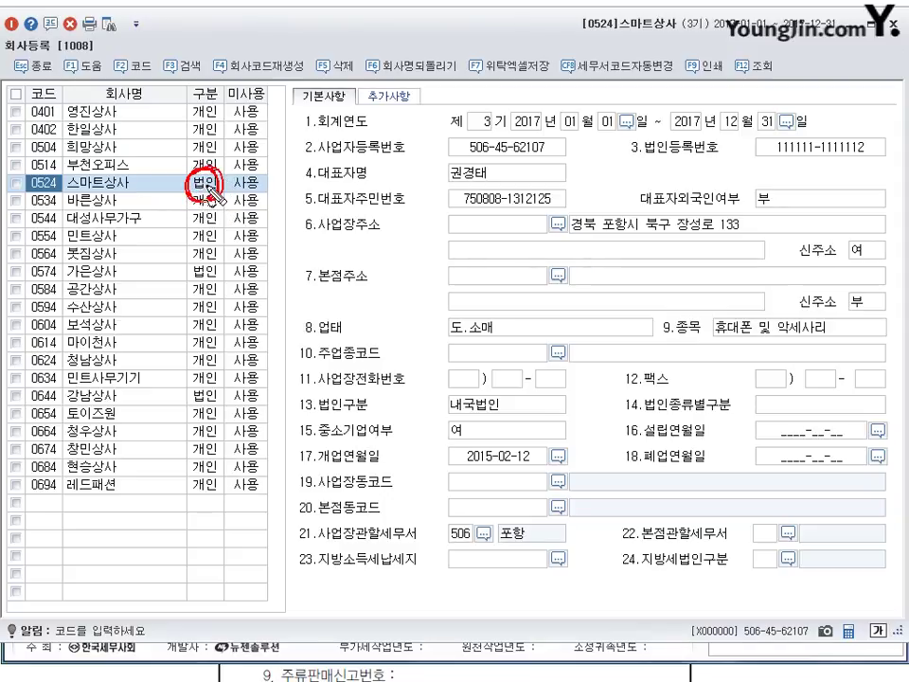
left_click(207, 187)
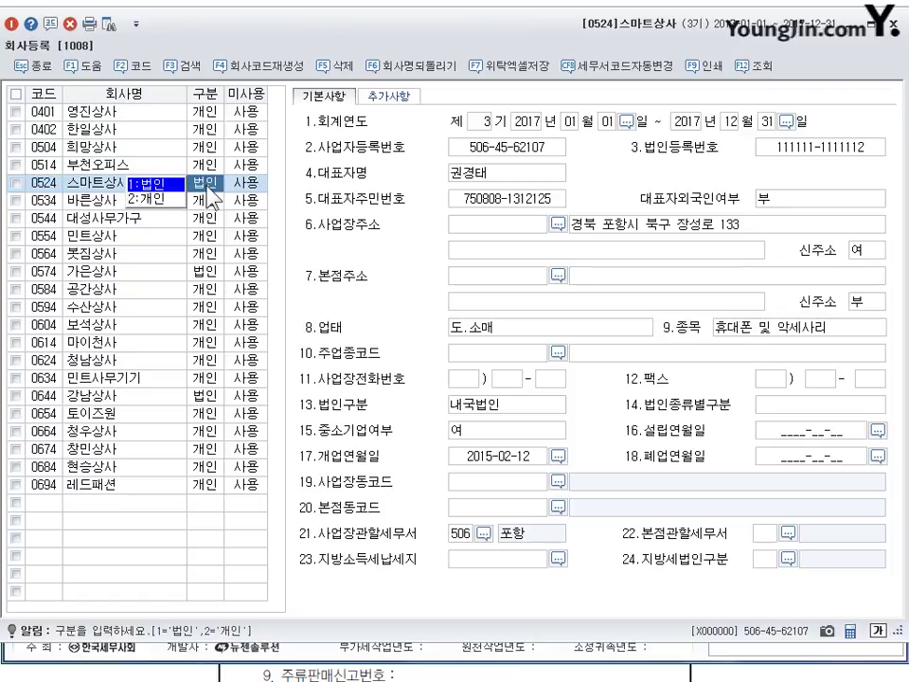
left_click(153, 202)
key("Return")
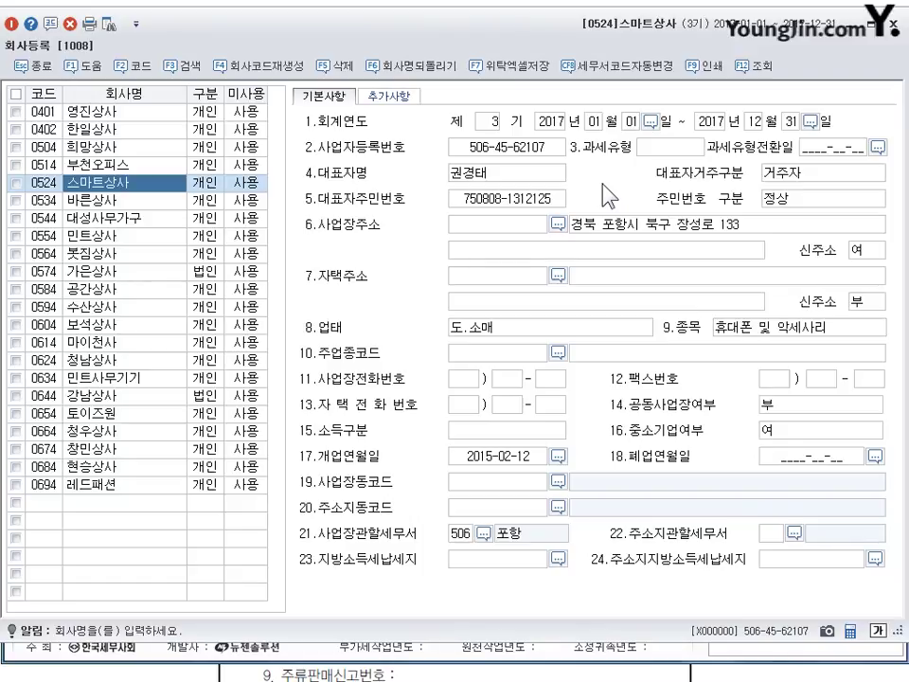
- Set 스마트상사's 과세유형 to 1.일반과세
left_click(668, 148)
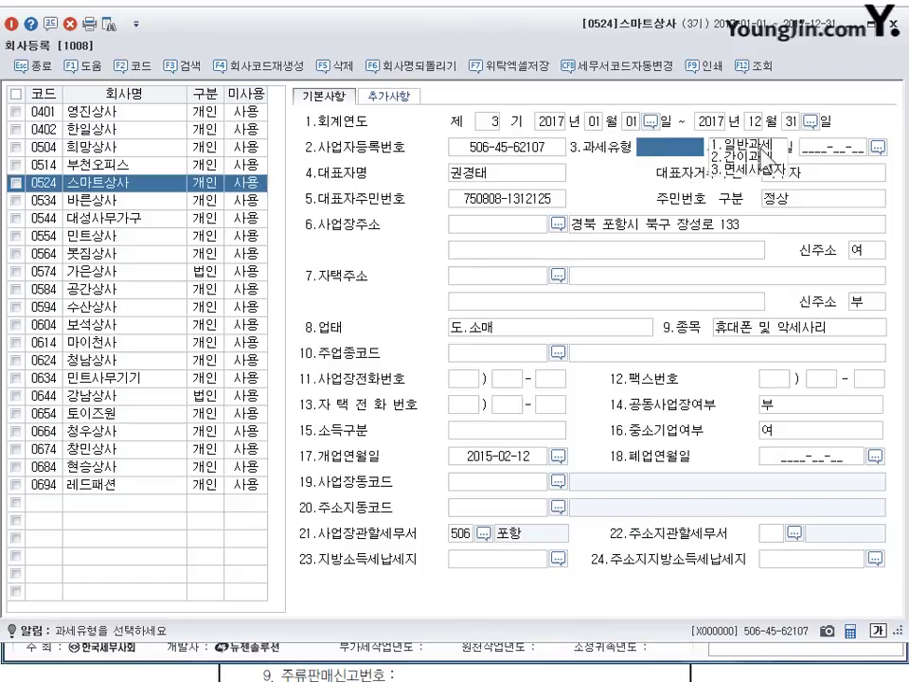
key("Return")
left_click(655, 150)
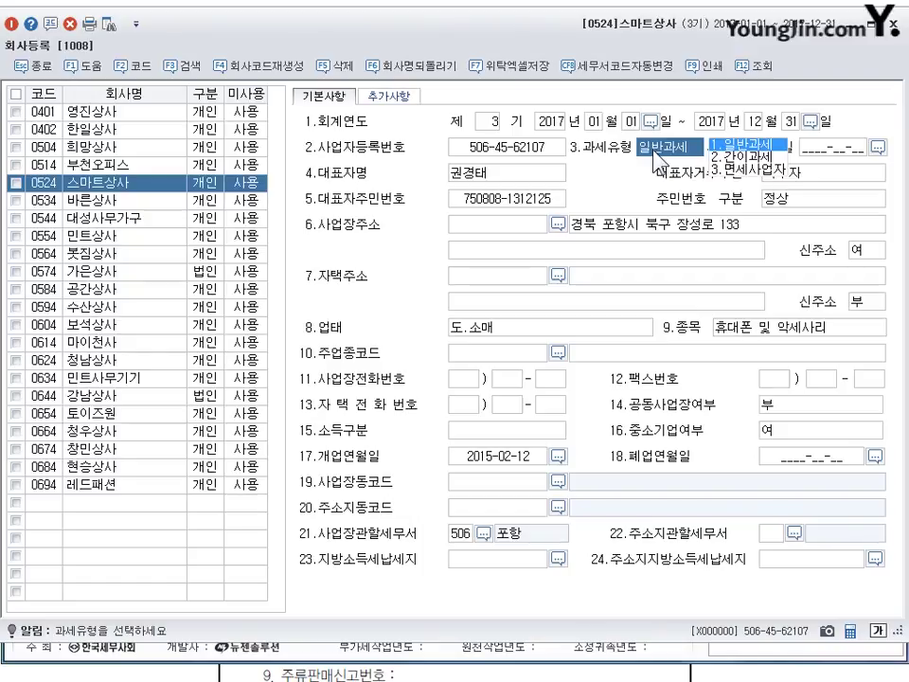
- Retype the corrected business registration number and move on past the representative's name
left_click(470, 152)
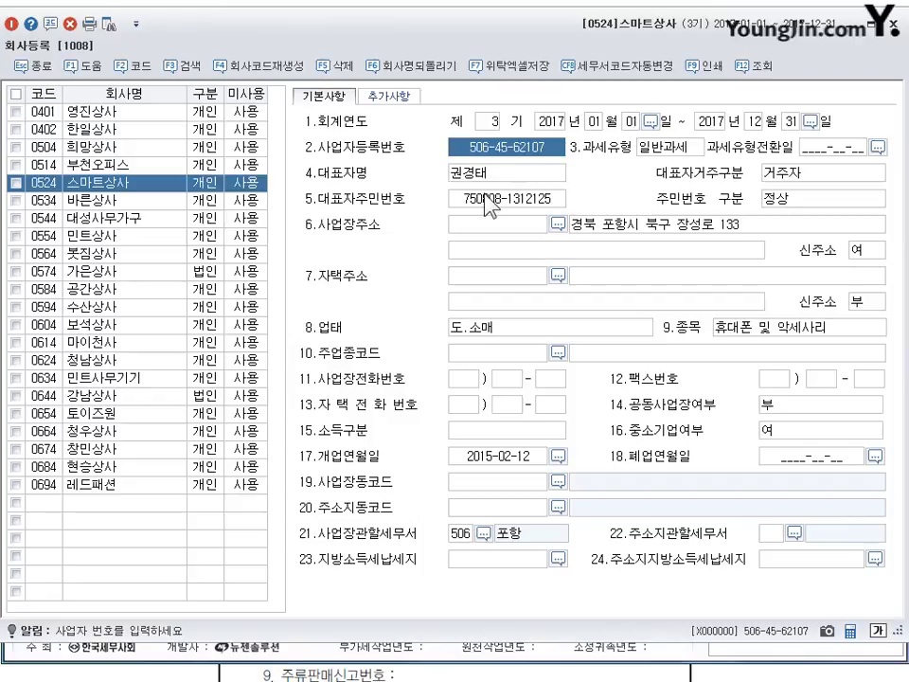
type("506-54-")
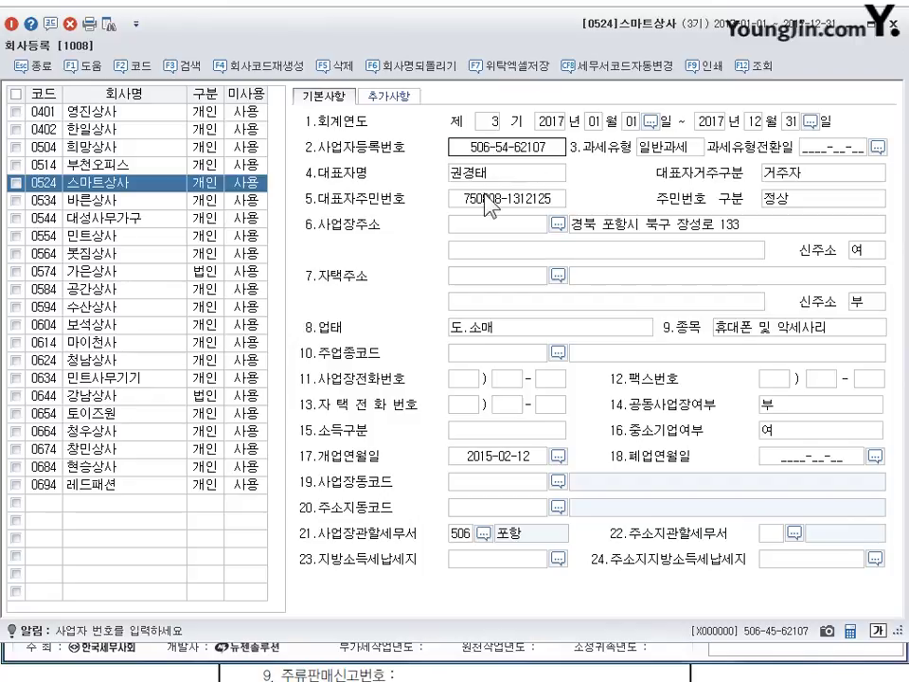
type("62701")
key("Return")
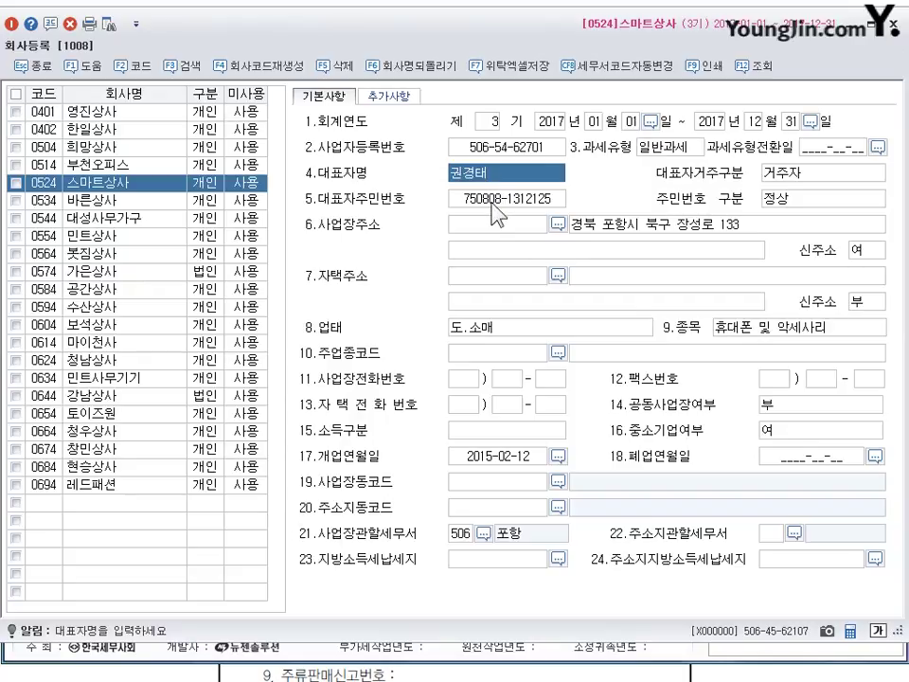
key("Return")
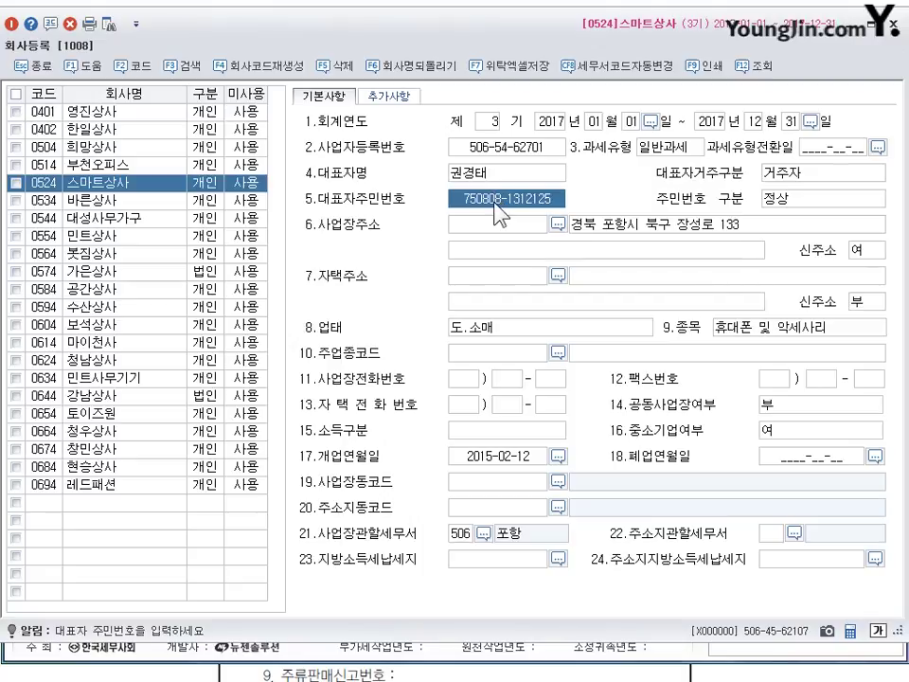
left_click(659, 231)
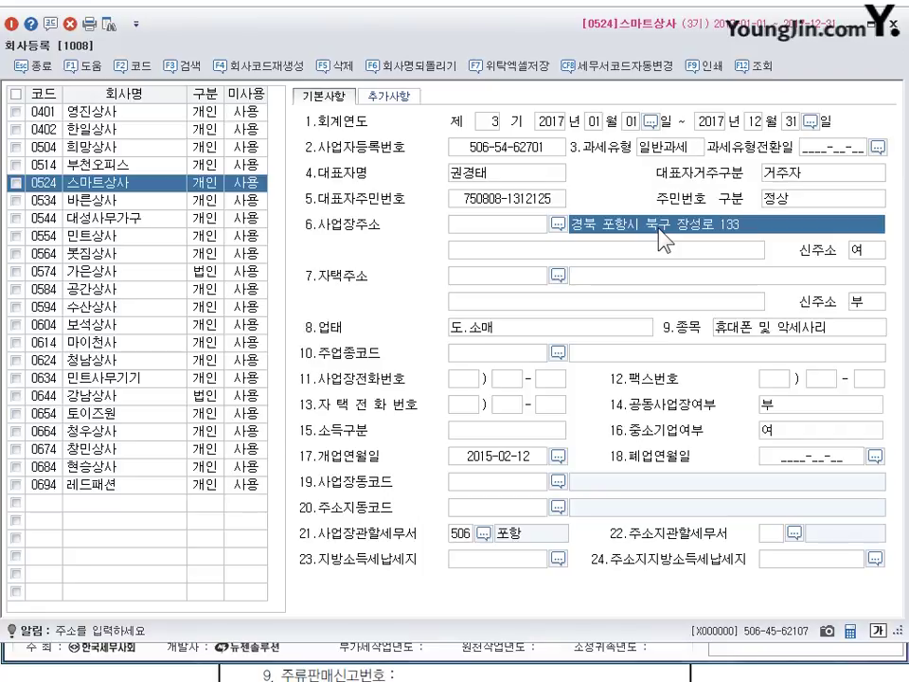
- Correct the workplace address's street part and spell out the province as 경상북도
key("BackSpace")
key("BackSpace")
key("BackSpace")
key("BackSpace")
key("BackSpace")
key("BackSpace")
key("BackSpace")
key("BackSpace")
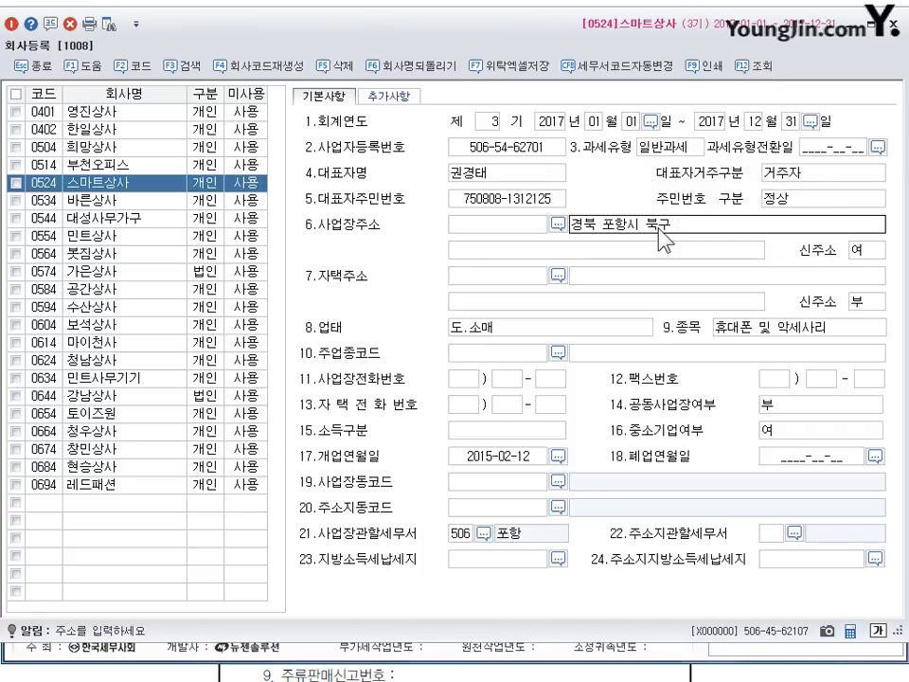
type("중앙로")
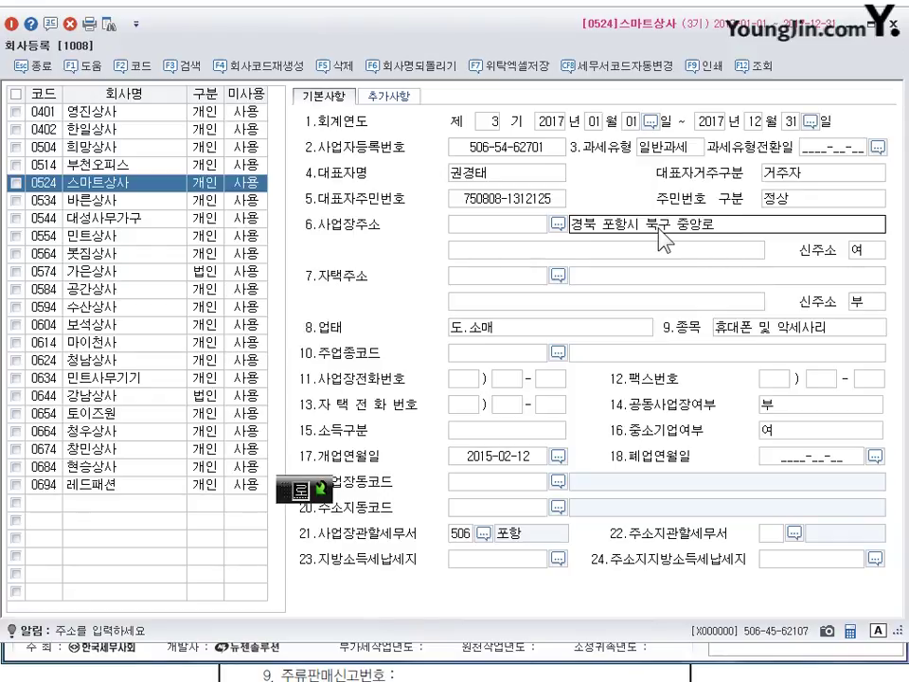
type(" 331")
key("Return")
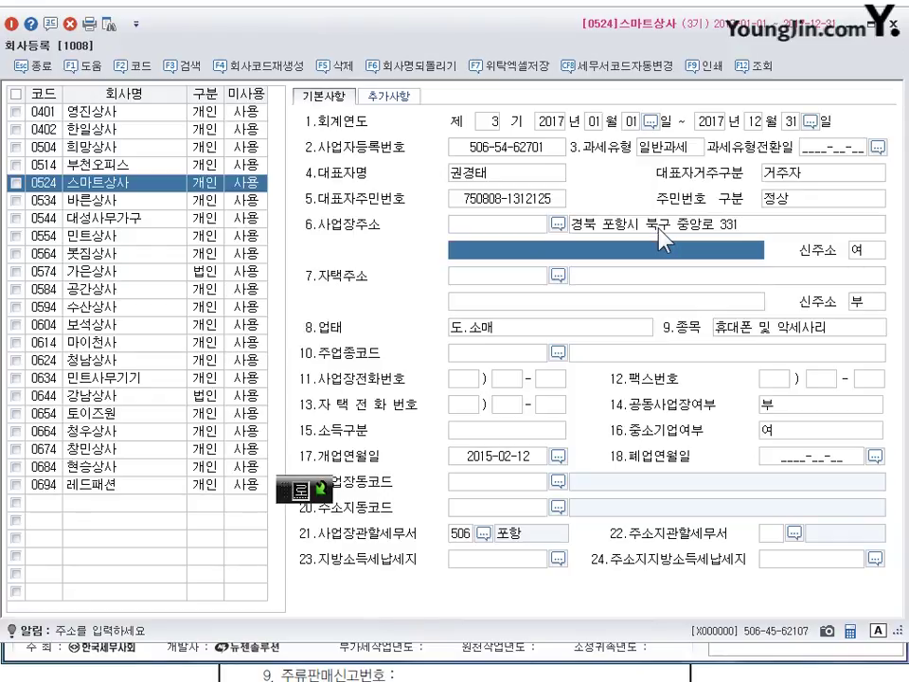
left_click(590, 229)
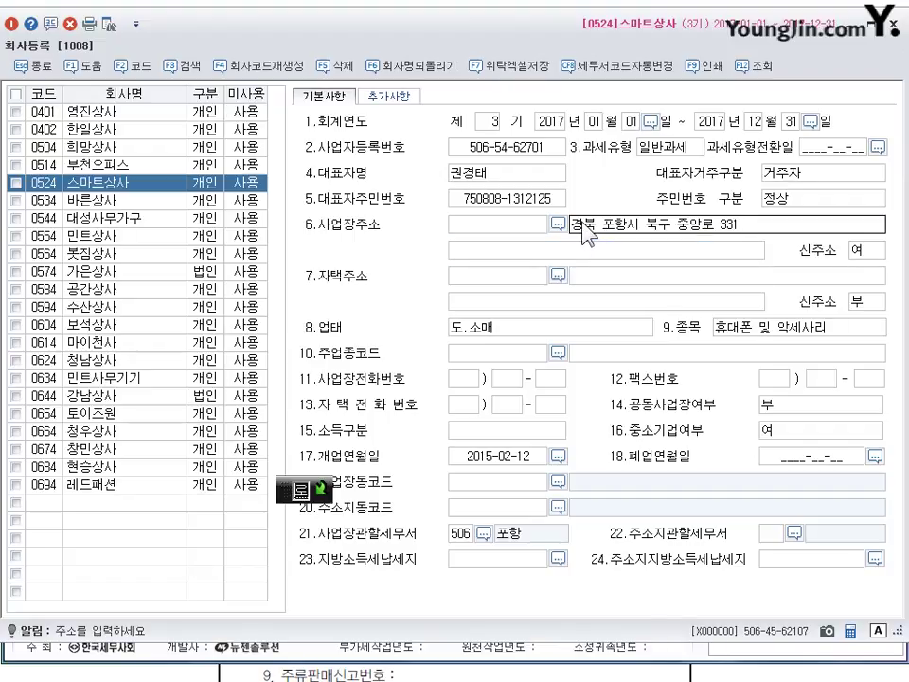
left_click(582, 226)
type("상")
key("Right")
type("ㄷ")
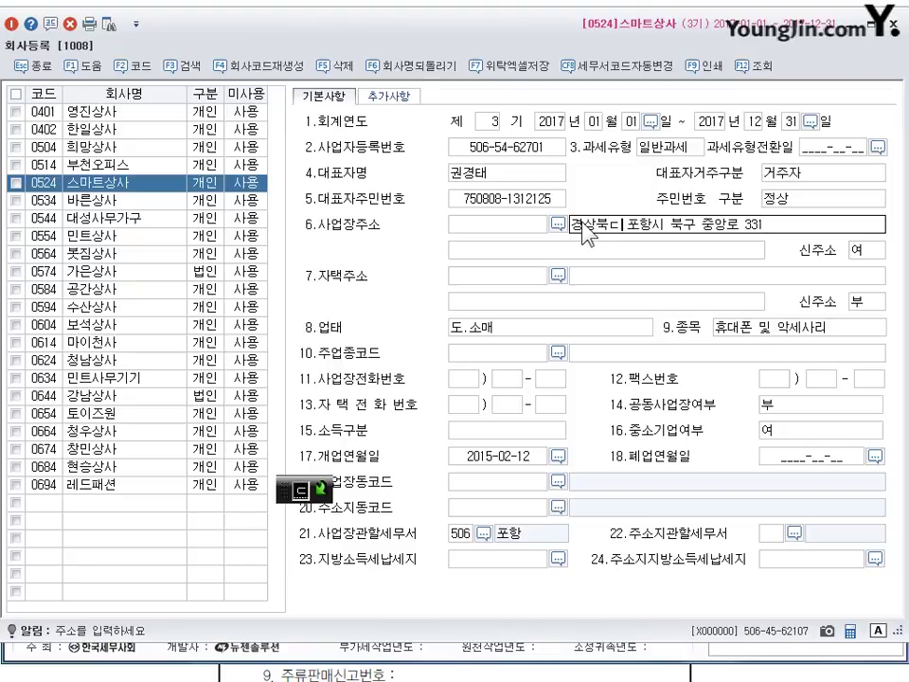
type("ㅗ")
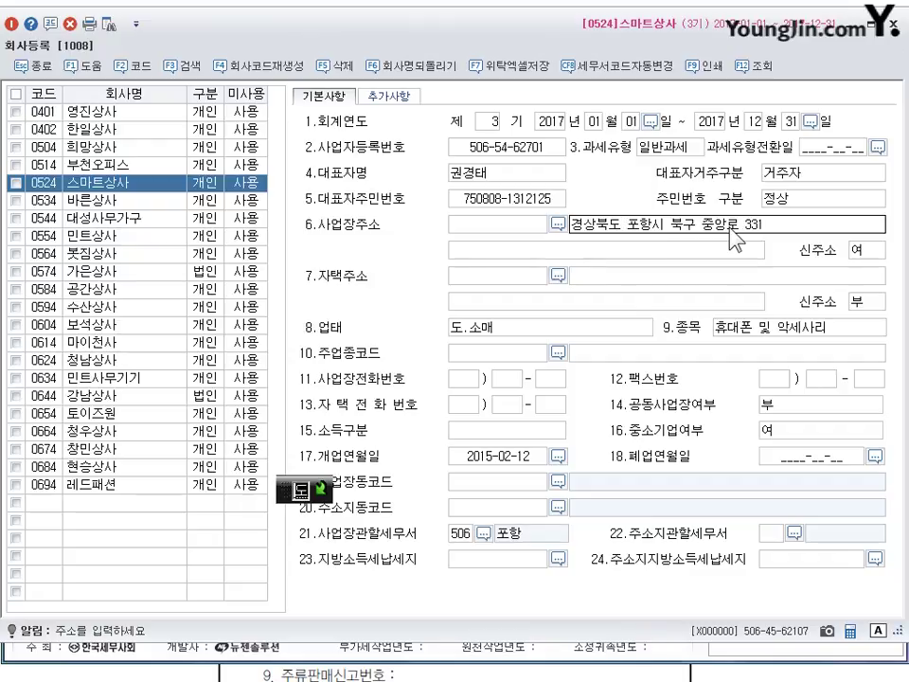
key("Return")
- Pass through 업태, 종목 and 개업연월일, then close the 회사등록 window
left_click(467, 331)
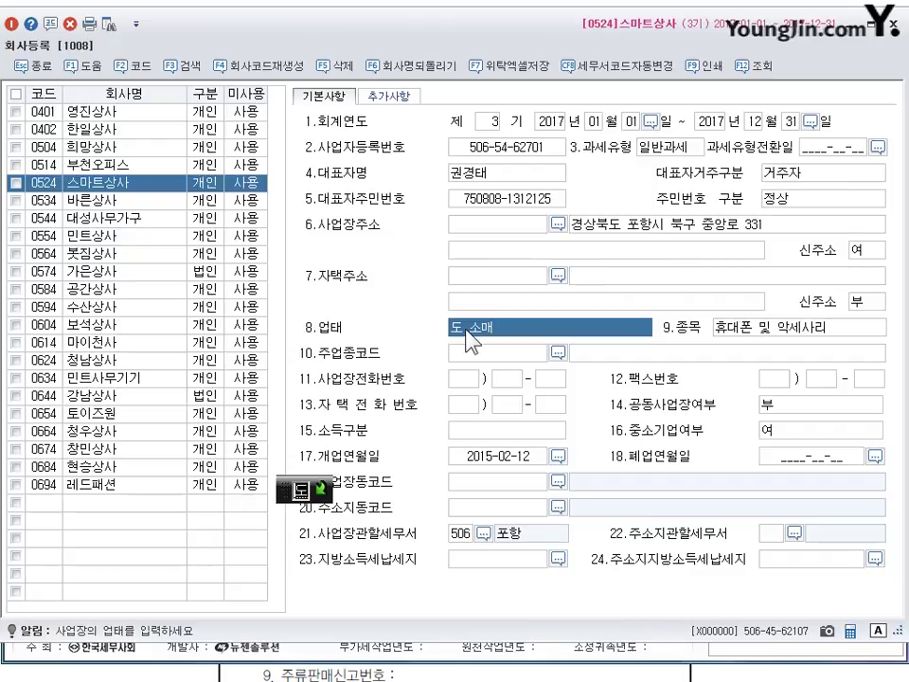
key("Return")
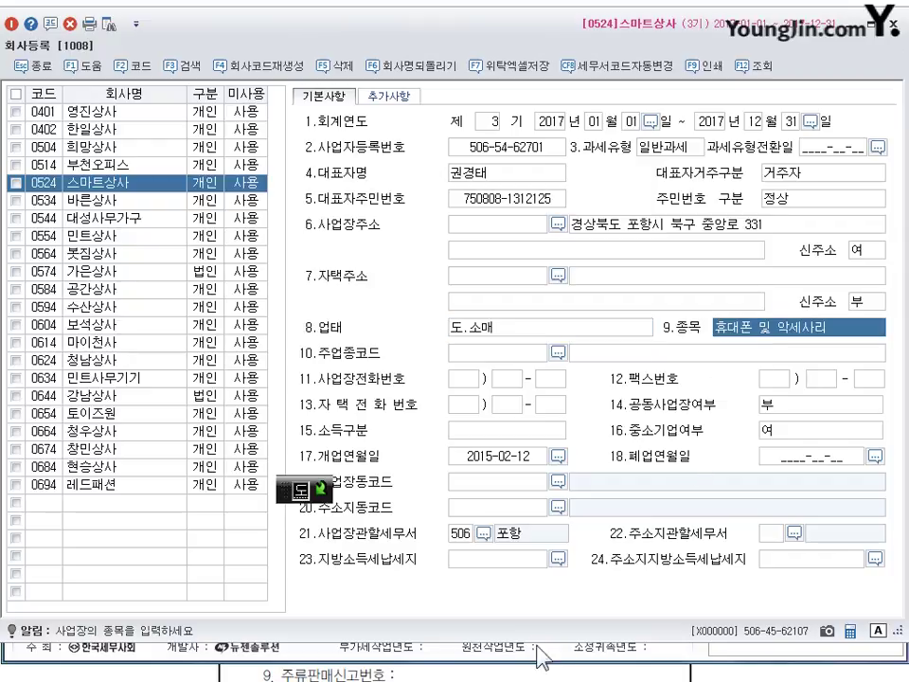
left_click(497, 457)
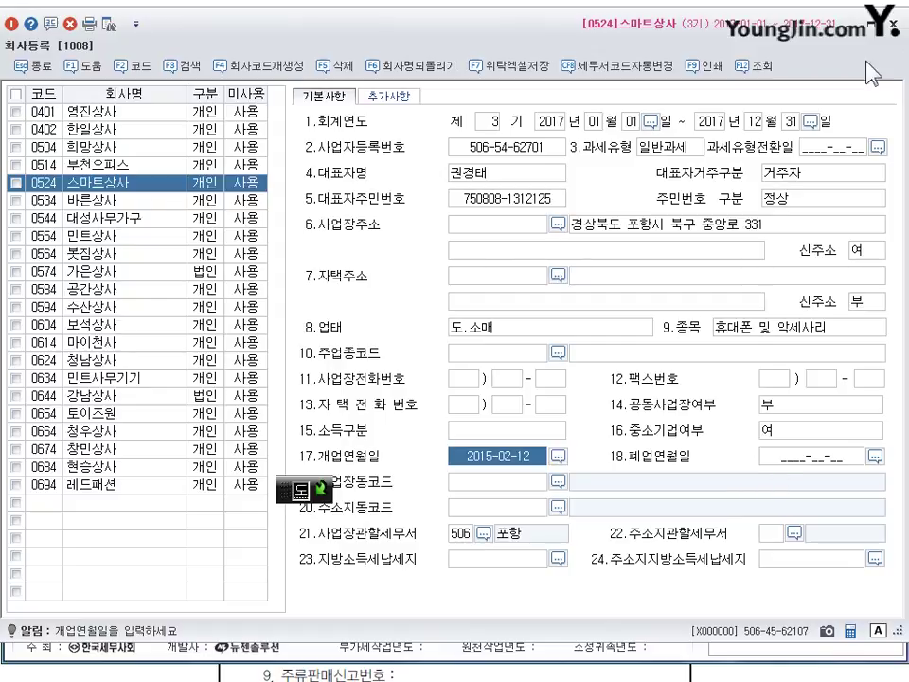
left_click(893, 25)
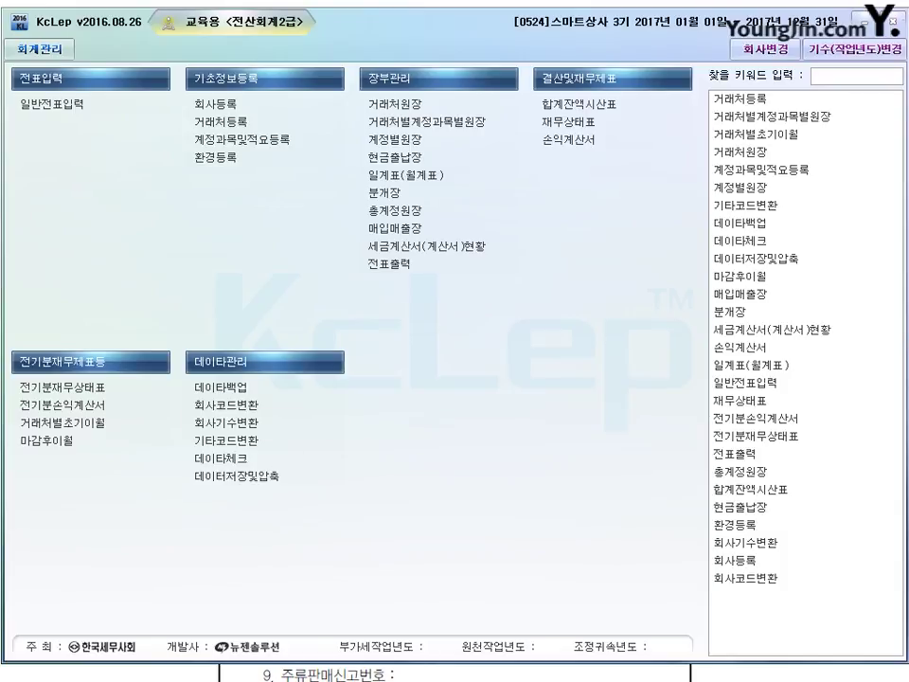
- Scroll through problem 02's prior-period balance sheet in the textbook
scroll(436, 445, "down", 10)
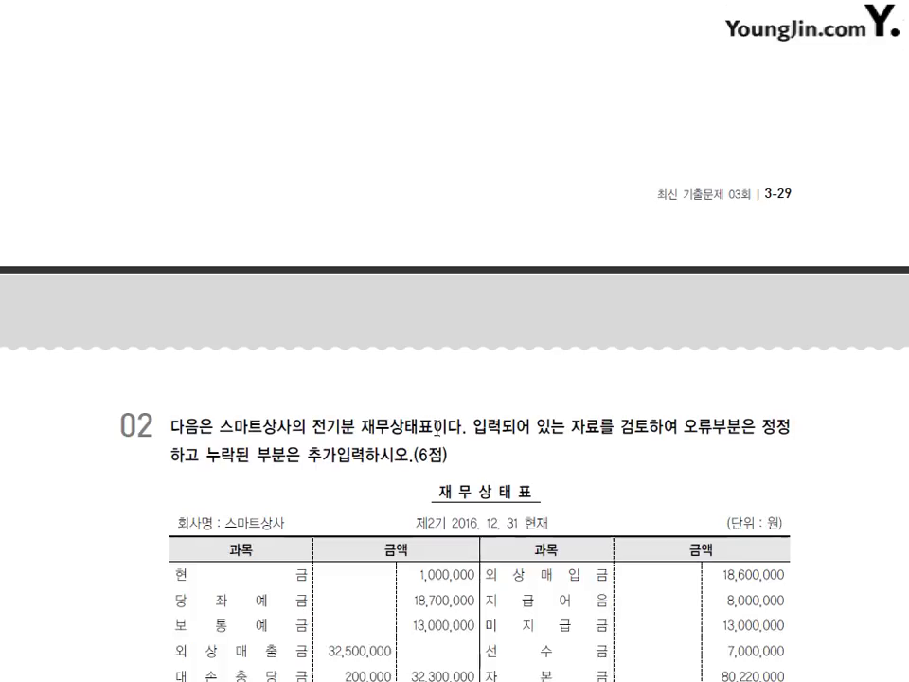
scroll(443, 432, "down", 3)
scroll(443, 432, "up", 1)
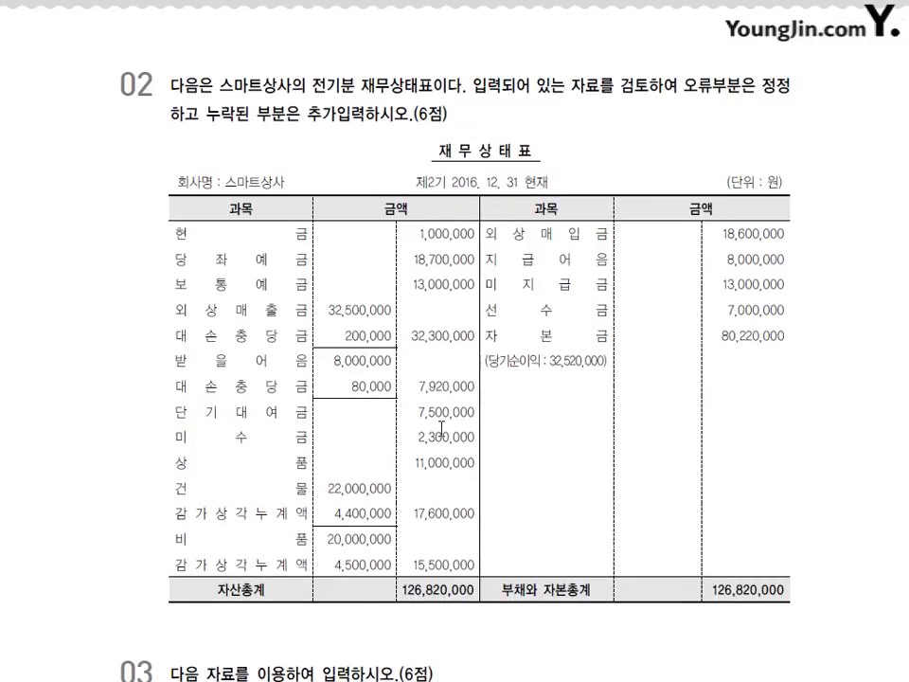
scroll(441, 428, "down", 1)
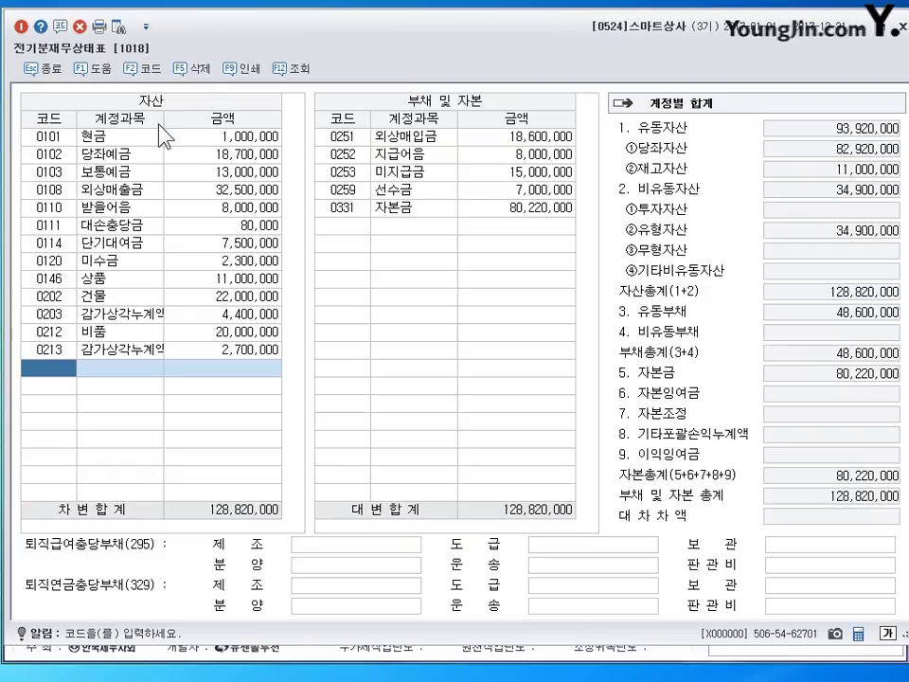
- Widen the account-name column and check asset rows 현금 through 외상매출금 against the textbook
left_click_drag(163, 118, 171, 118)
left_click(104, 140)
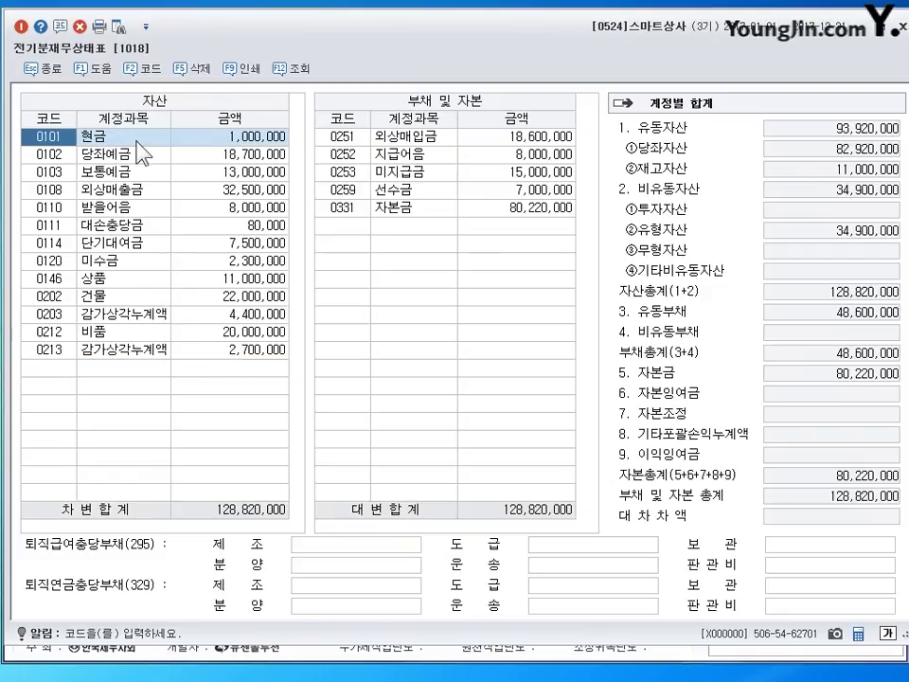
left_click(240, 152)
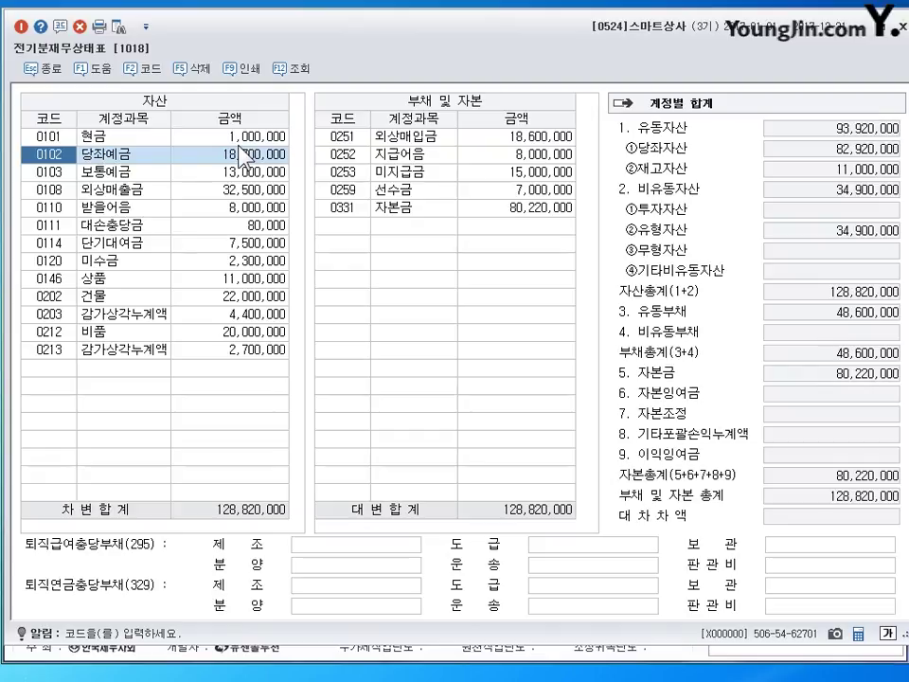
key("Down")
key("Down")
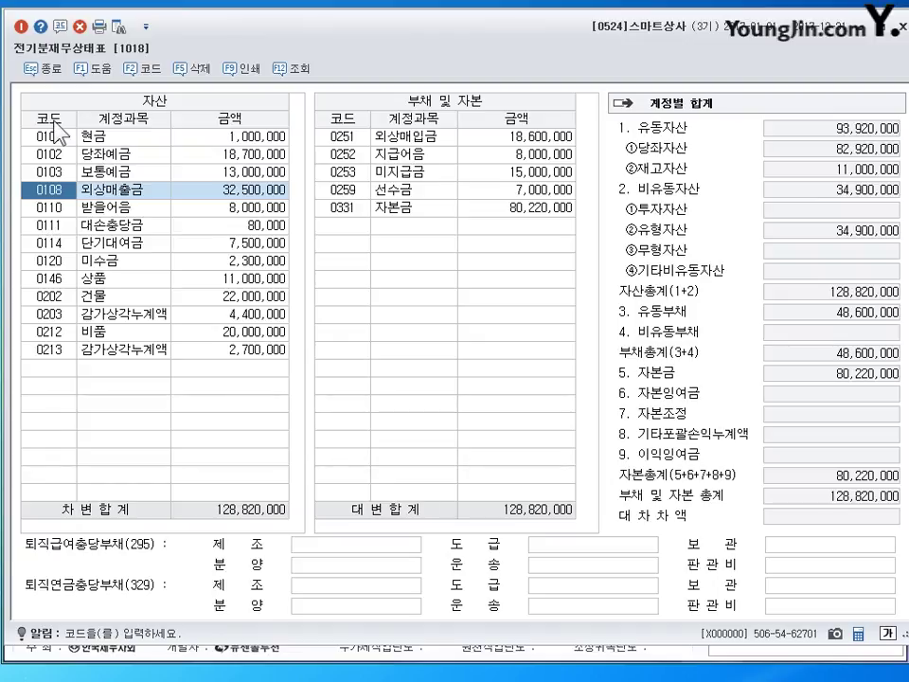
left_click(61, 371)
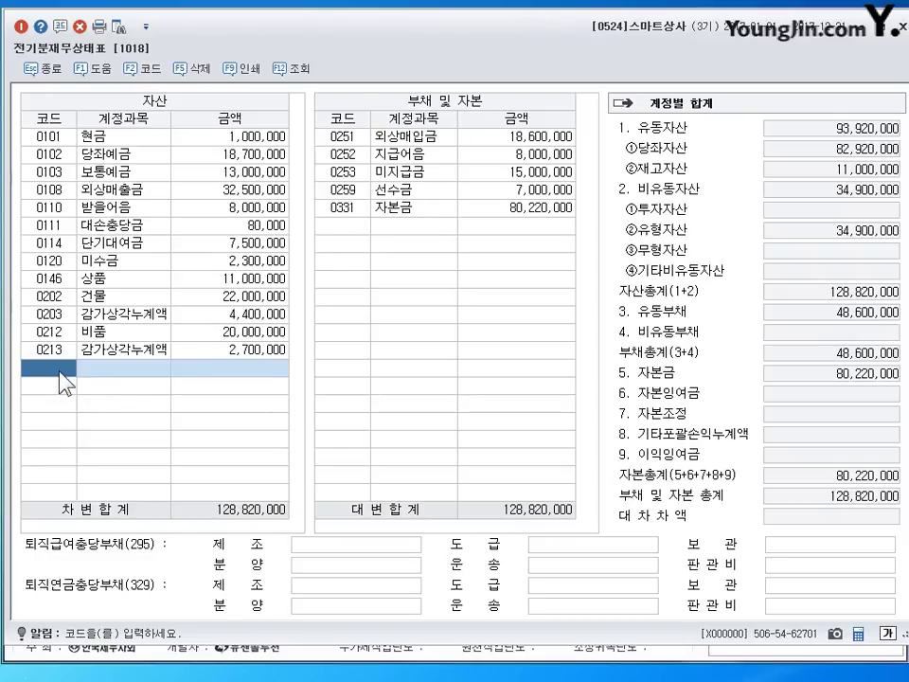
- Add asset 0109 대손충당금 at 200,000 and re-sort so it follows 외상매출금
type("매손")
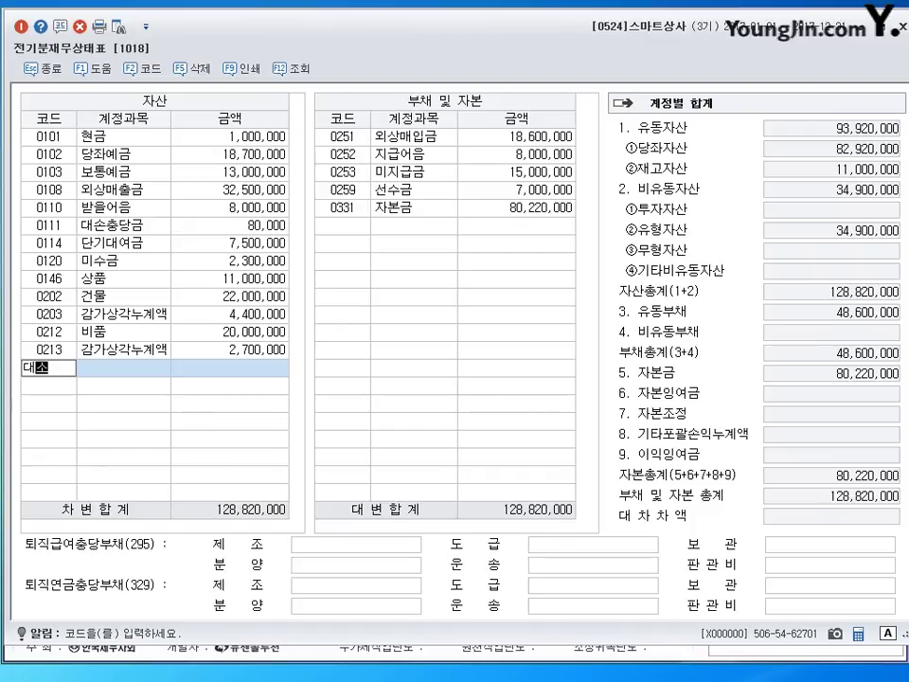
key("Return")
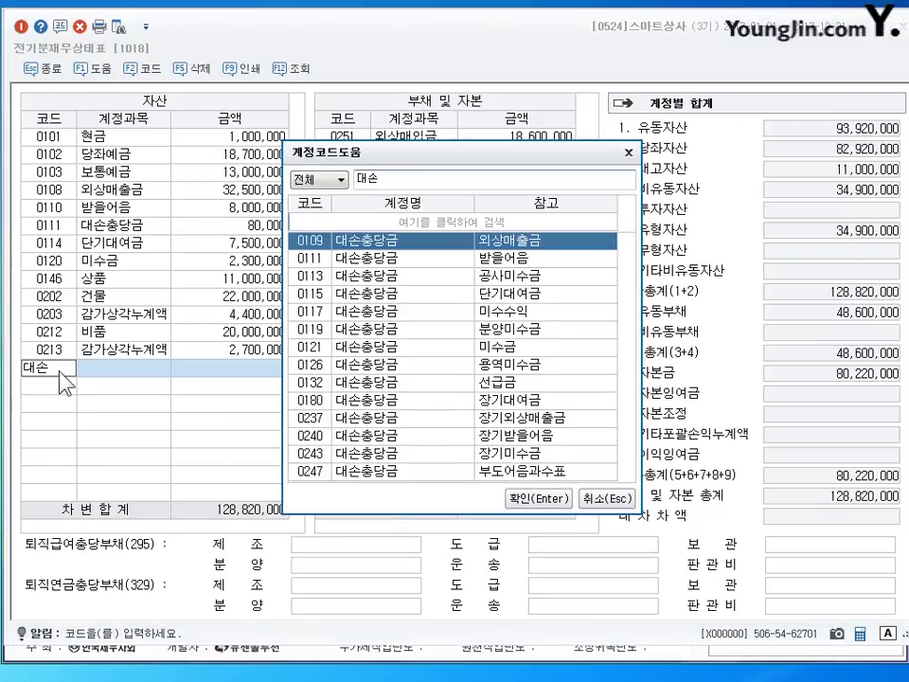
left_click(483, 242)
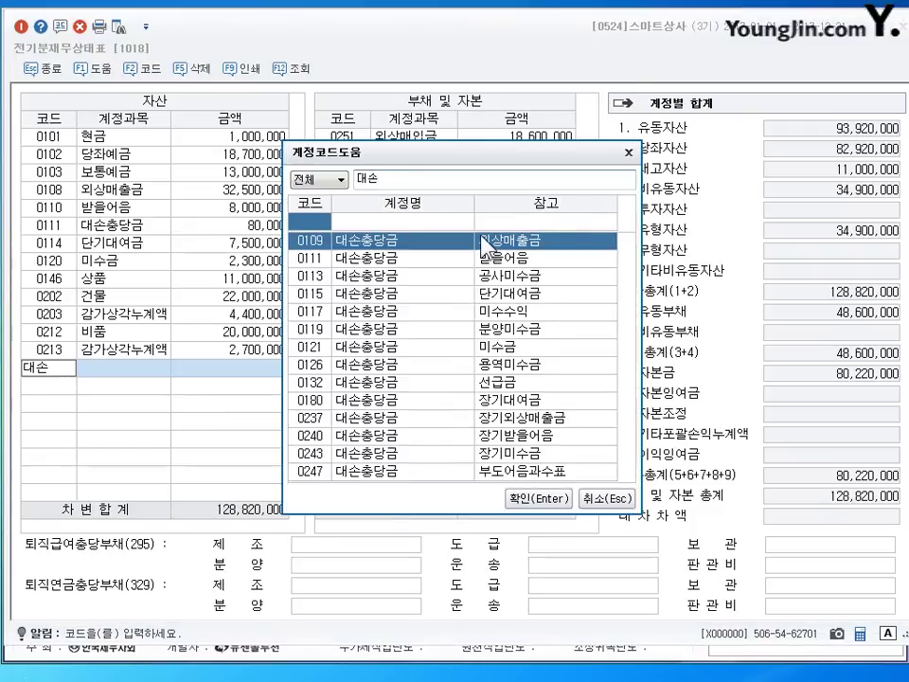
left_click(535, 502)
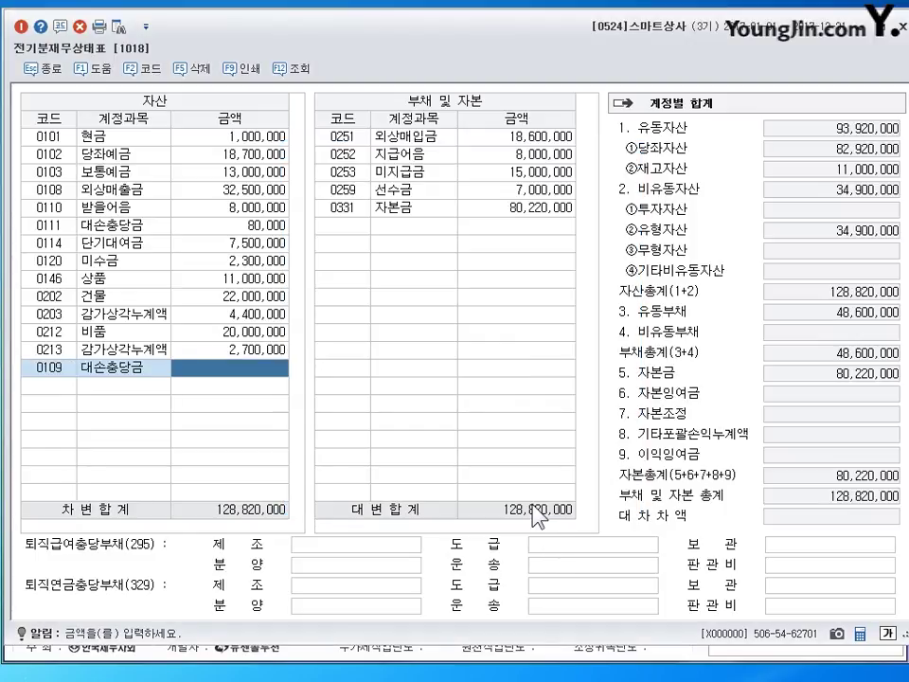
type("2000000")
key("Return")
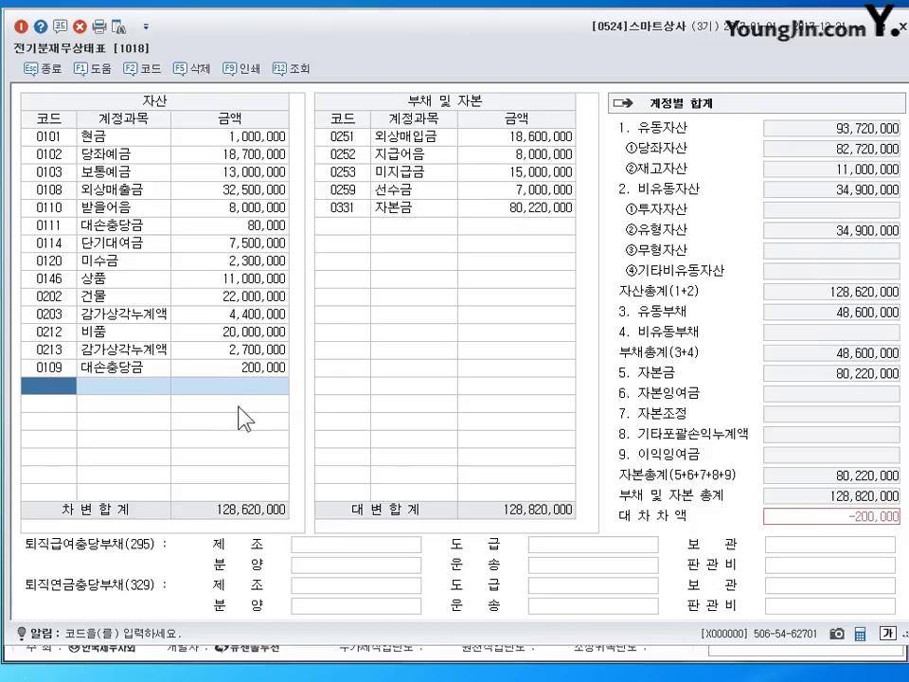
left_click(230, 369)
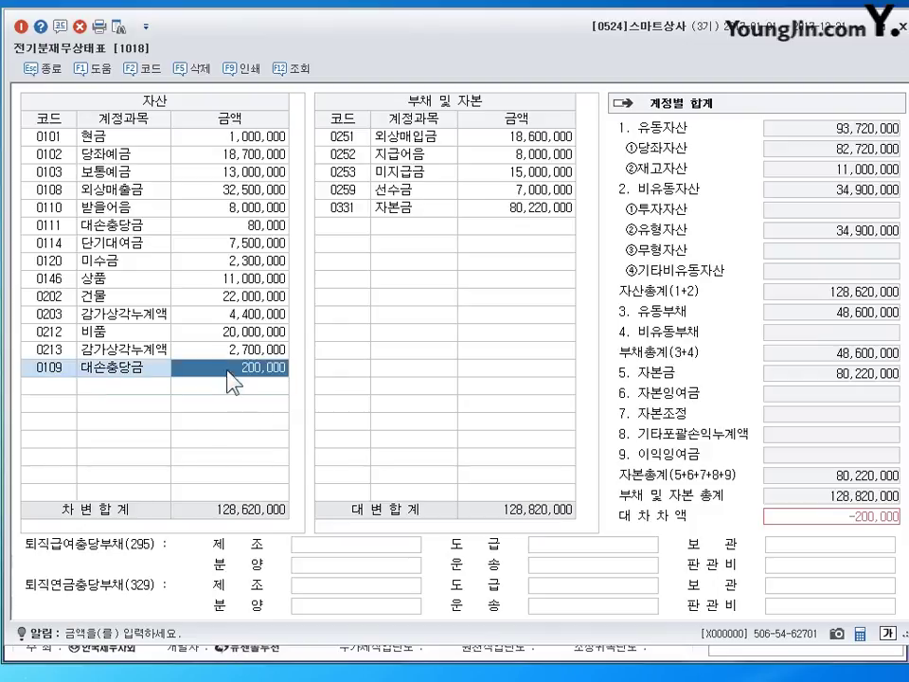
left_click(286, 70)
left_click(237, 208)
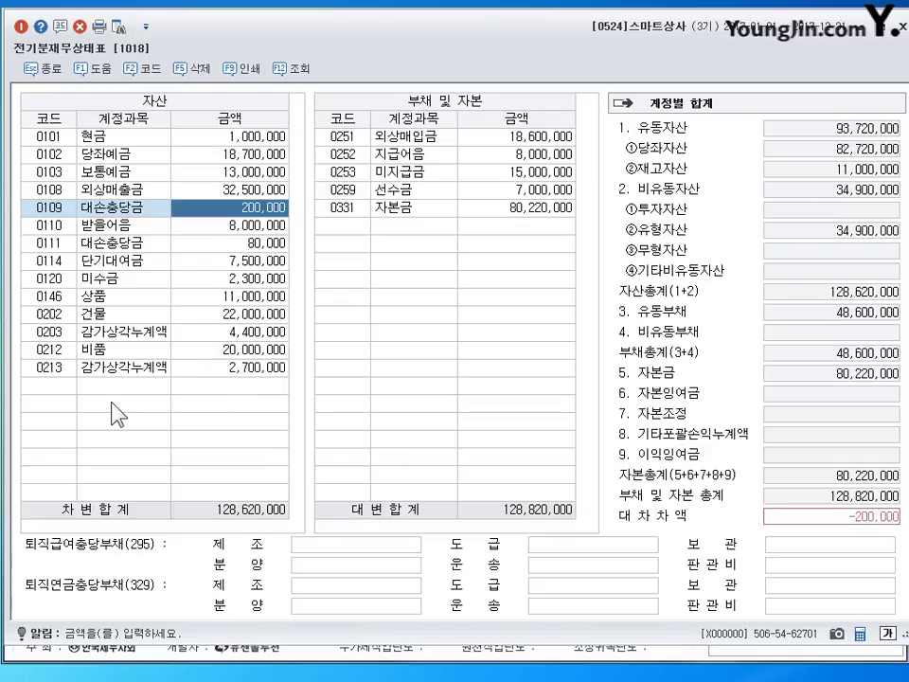
- Change 0213 감가상각누계액 to 4,500,000
left_click(67, 228)
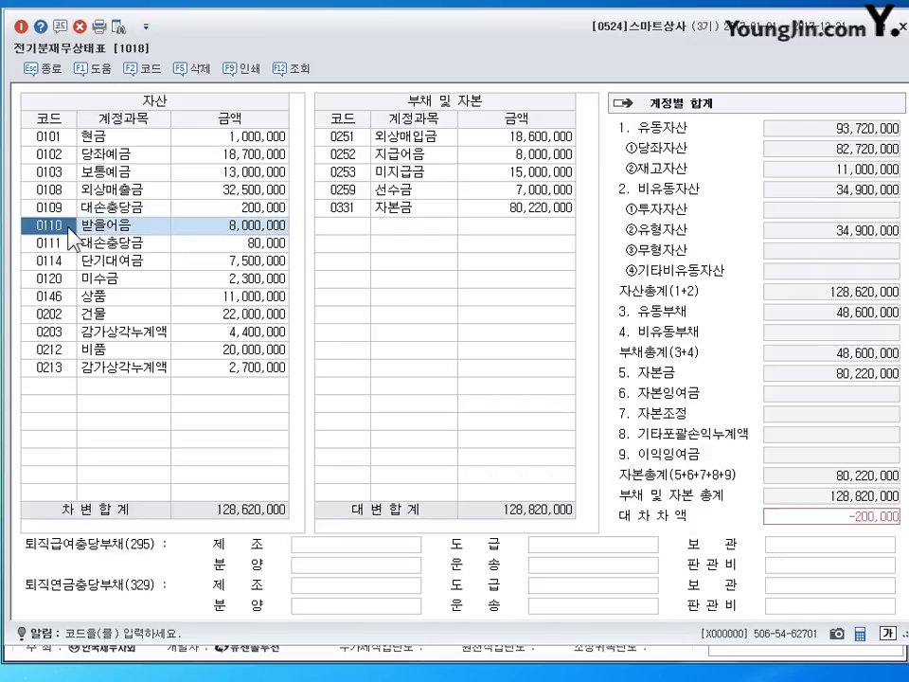
key("Down")
key("Down")
key("Down")
key("Down")
key("Down")
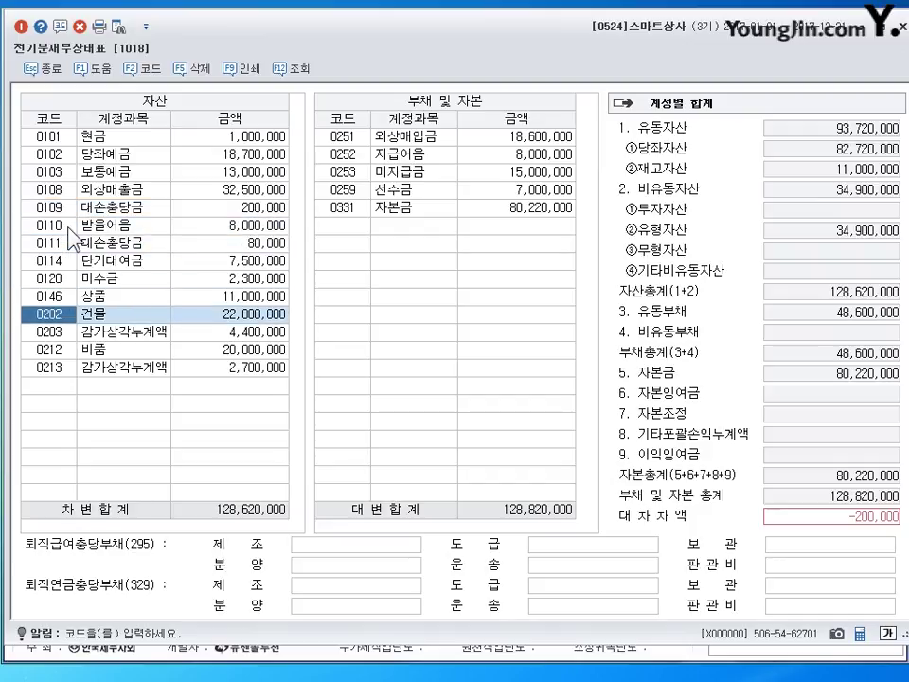
key("Down")
key("Down")
key("Down")
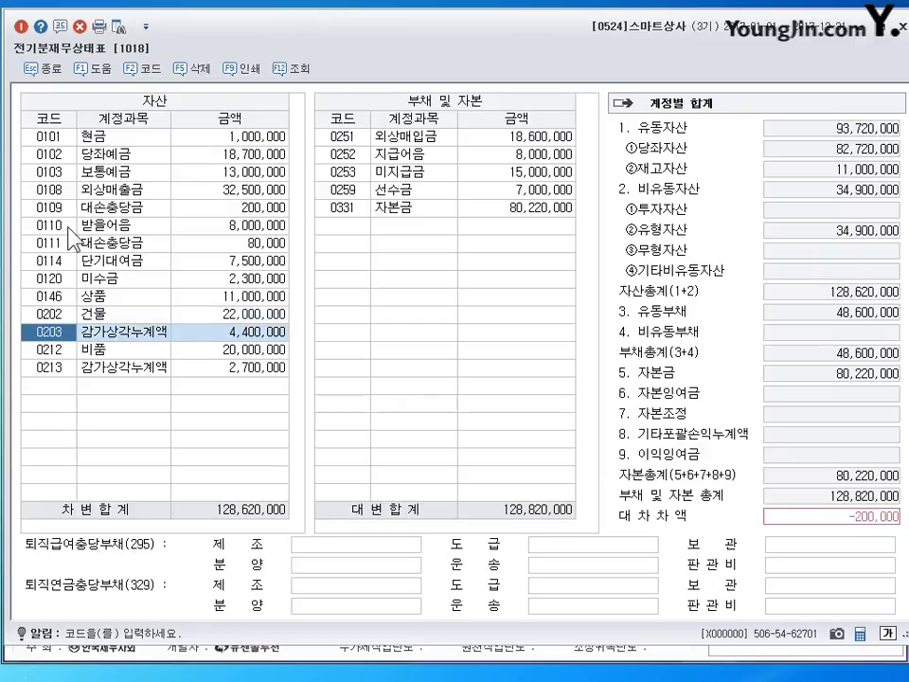
key("Return")
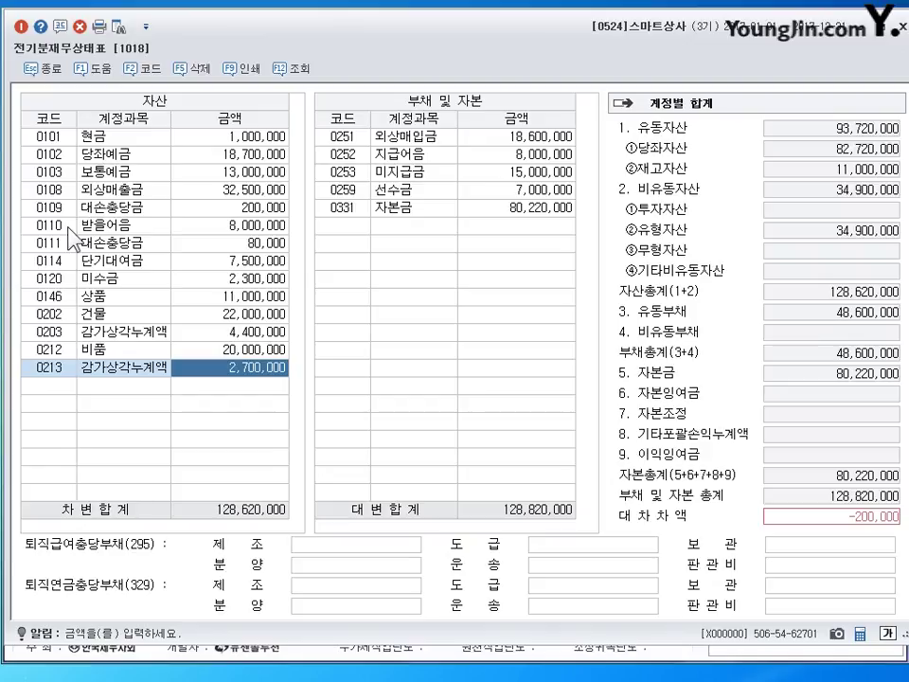
type("4500000")
key("Return")
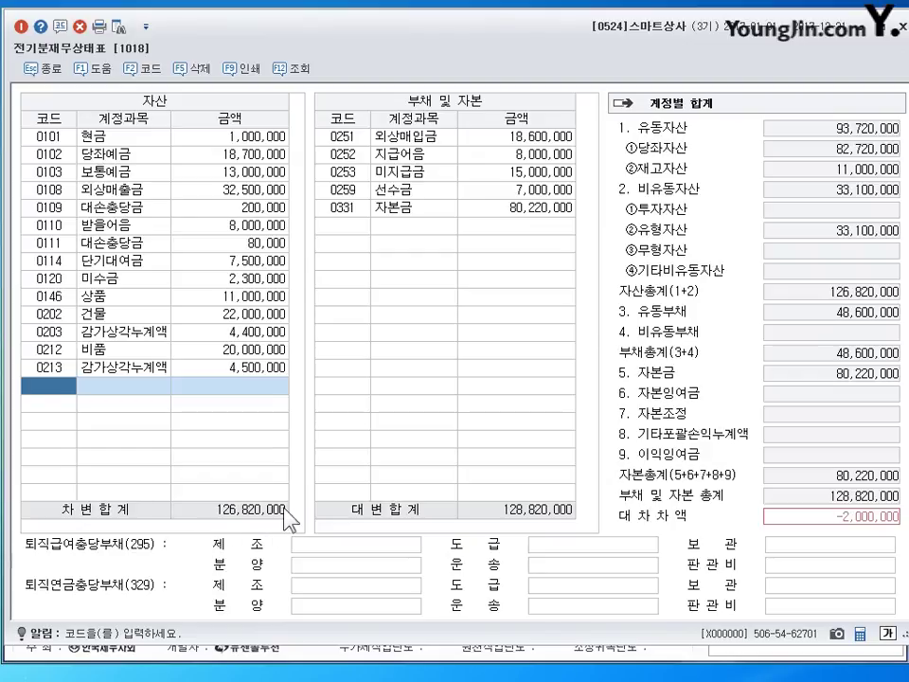
- Correct 미지급금 to 13,000,000, review 자본금, and close 전기분재무상태표
left_click(535, 142)
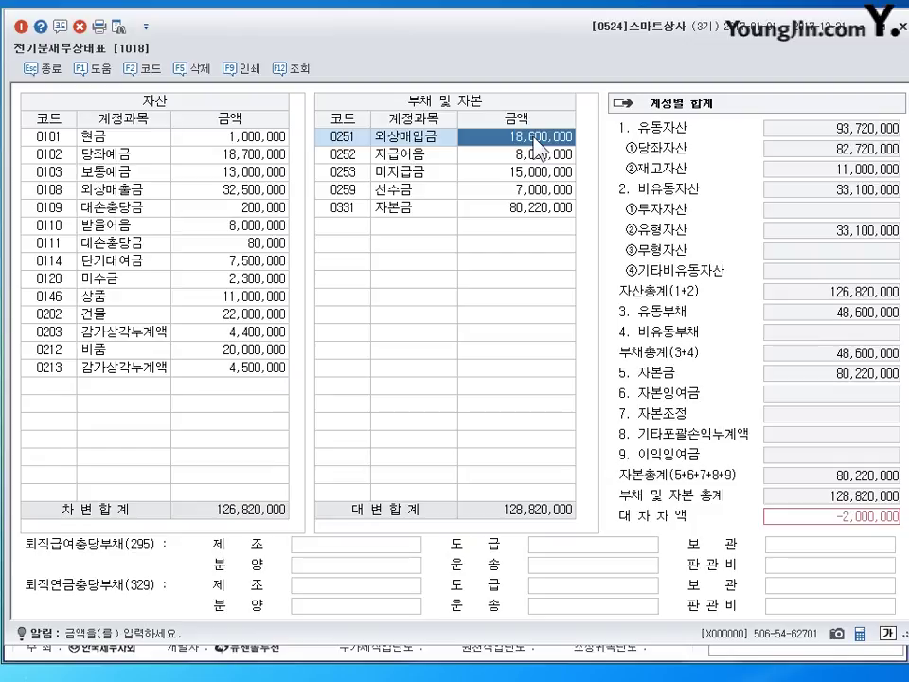
key("Down")
key("Down")
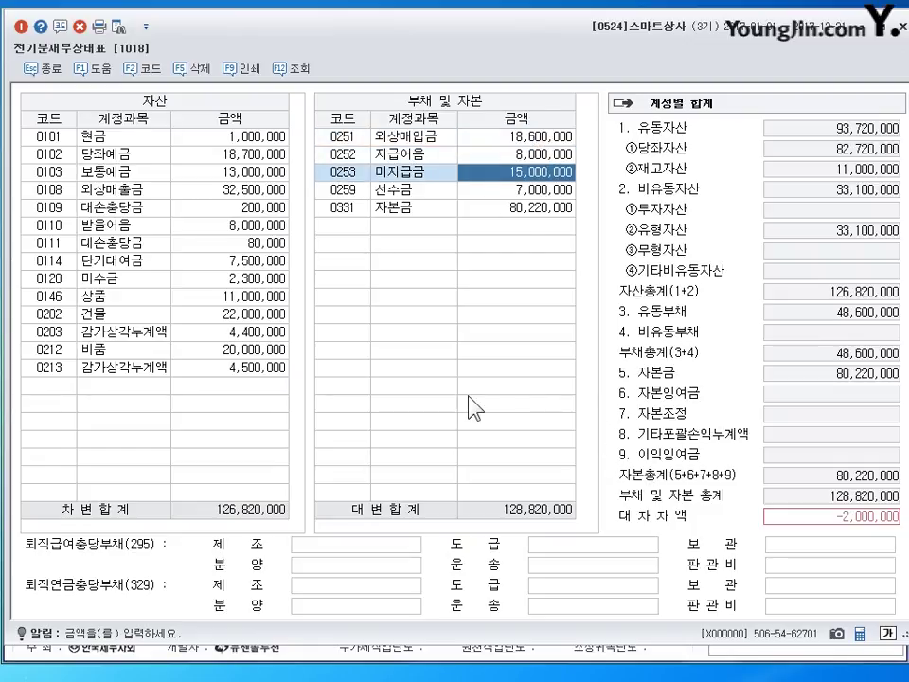
type("132000")
key("BackSpace")
key("BackSpace")
key("BackSpace")
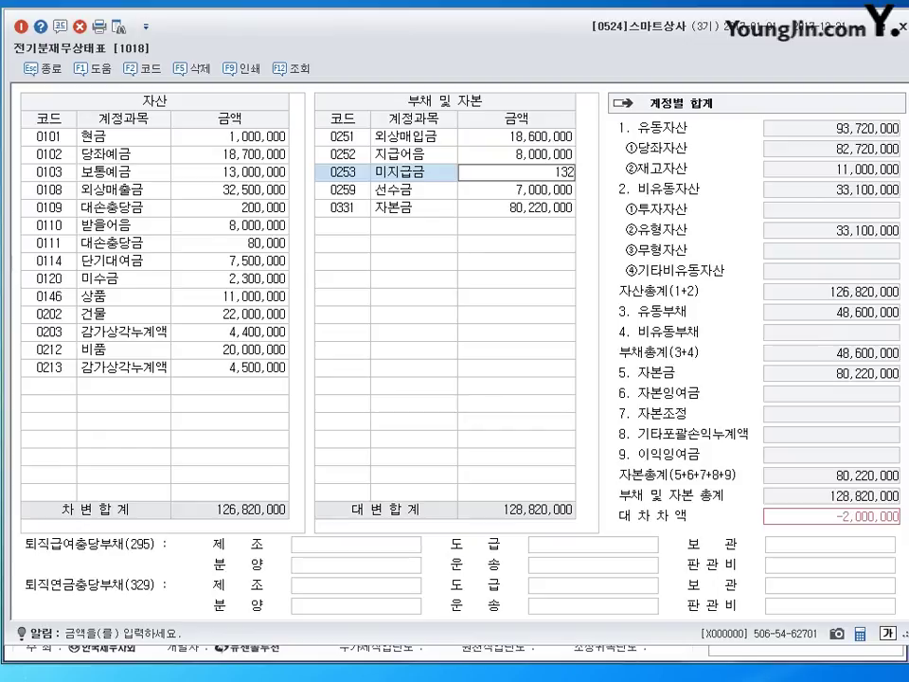
key("BackSpace")
type("000000")
key("Return")
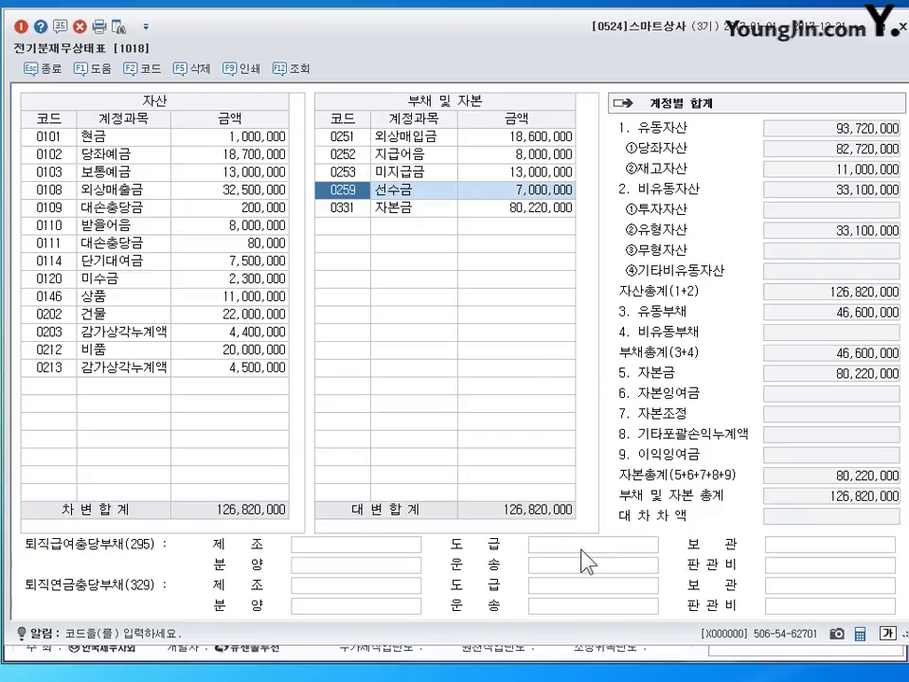
left_click(532, 208)
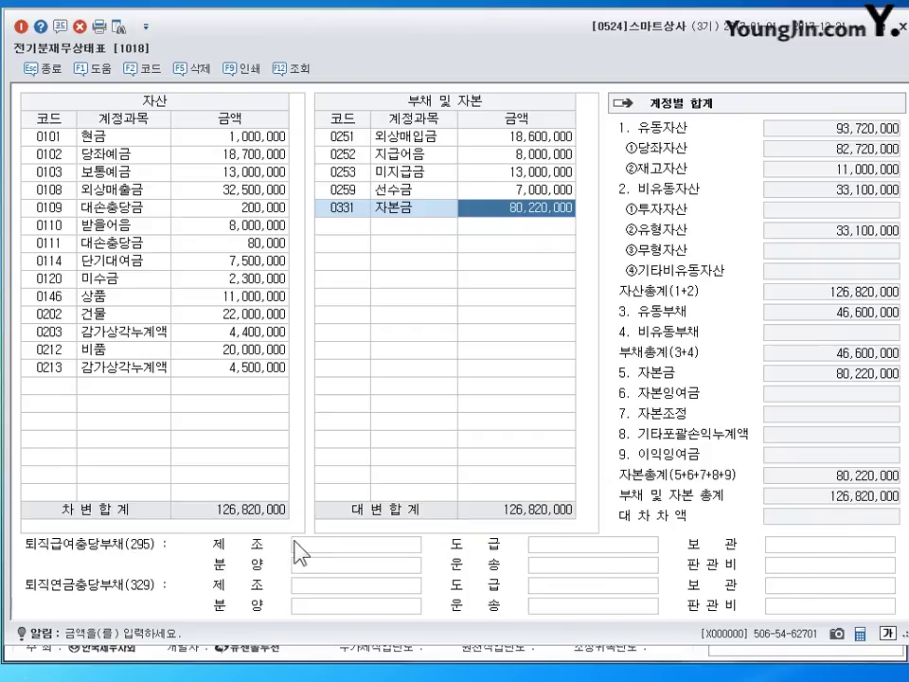
left_click(117, 369)
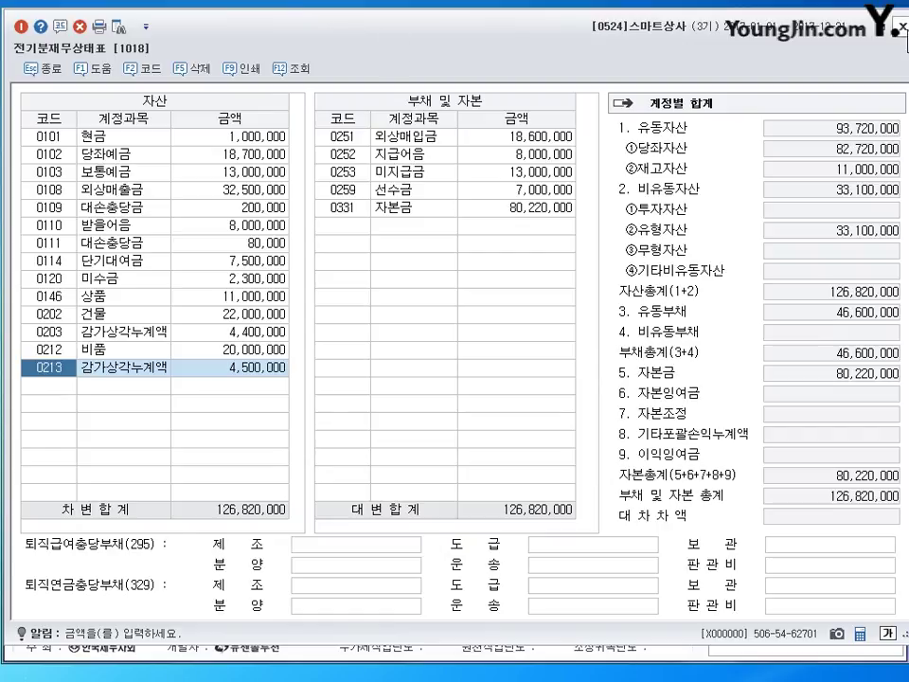
key("Escape")
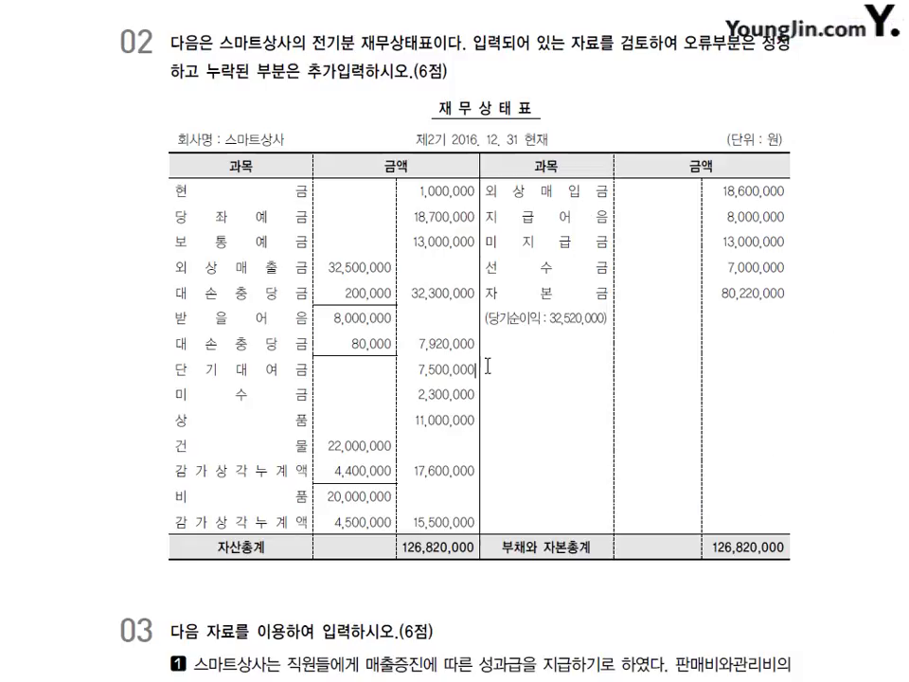
- Scroll the KcLep main menu toward 기초정보등록's 계정과목및적요등록
scroll(492, 374, "down", 5)
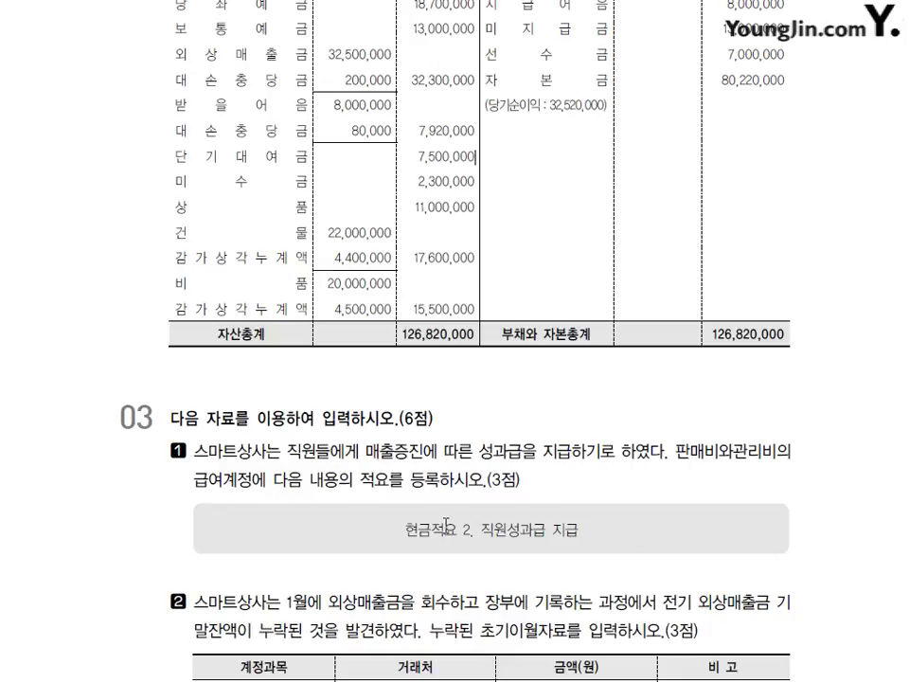
scroll(420, 520, "down", 2)
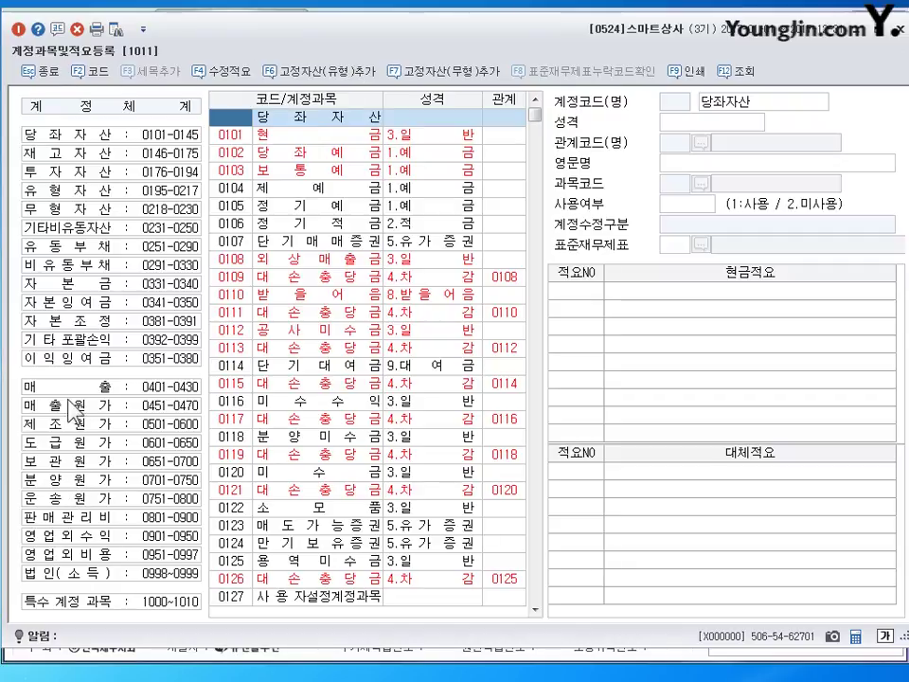
- Add cash memo 2 '직원성과급 지급' to 0801 급여, then close the registration window
left_click(64, 519)
left_click(68, 525)
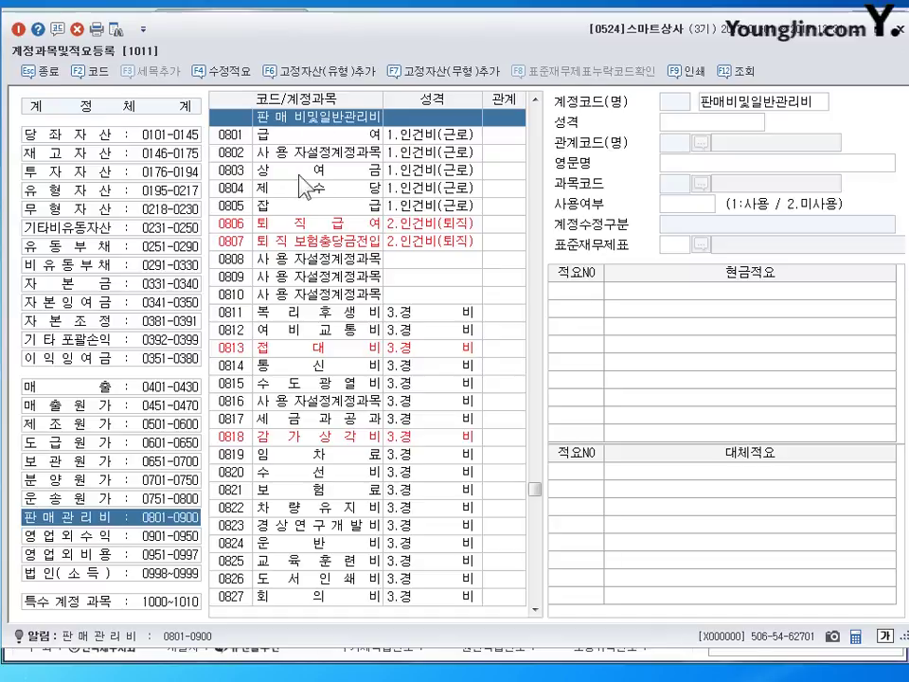
left_click(301, 138)
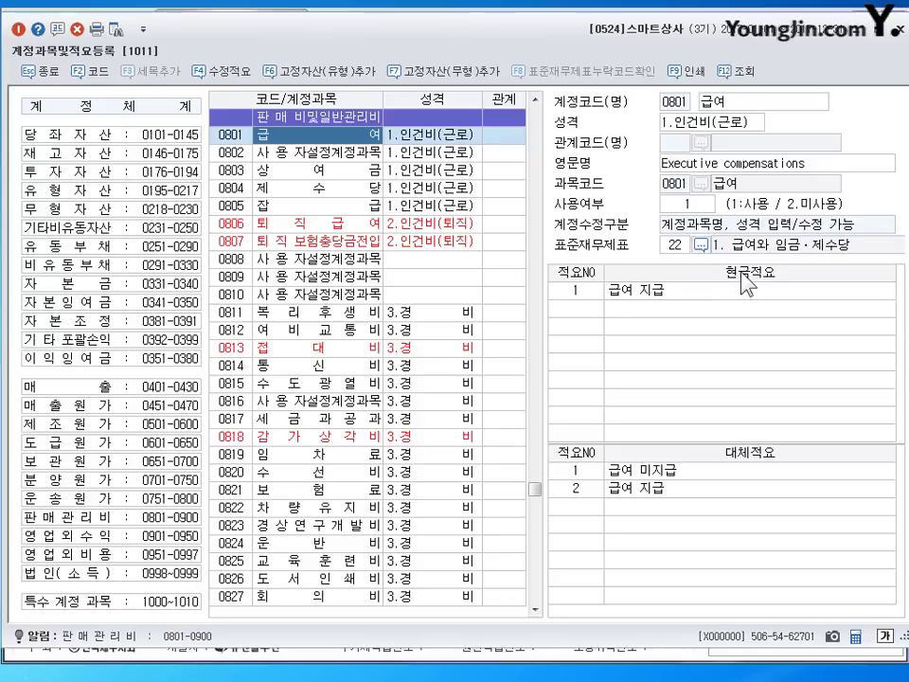
left_click(573, 292)
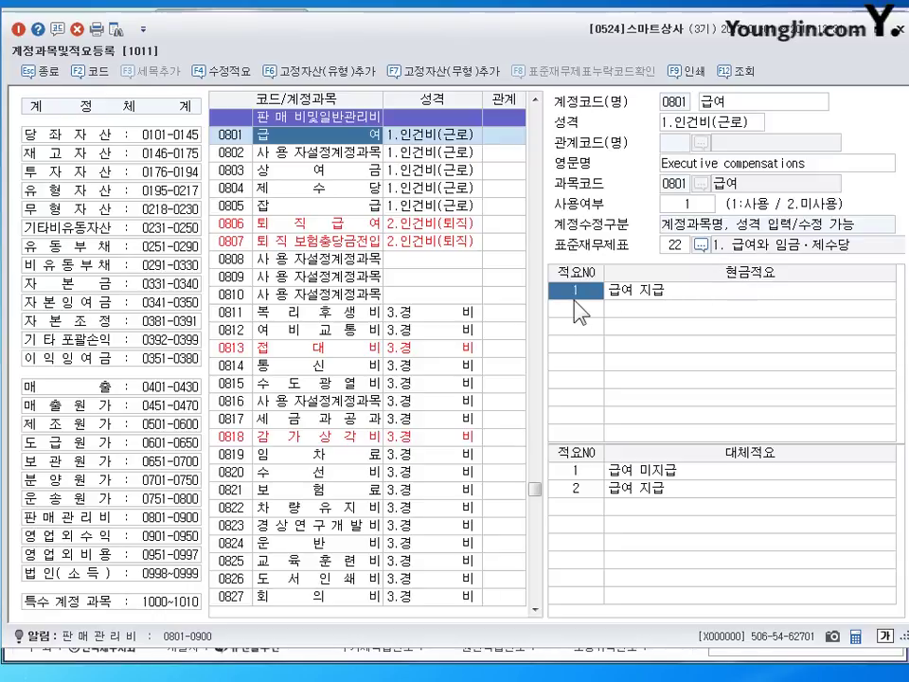
left_click(574, 305)
key("Return")
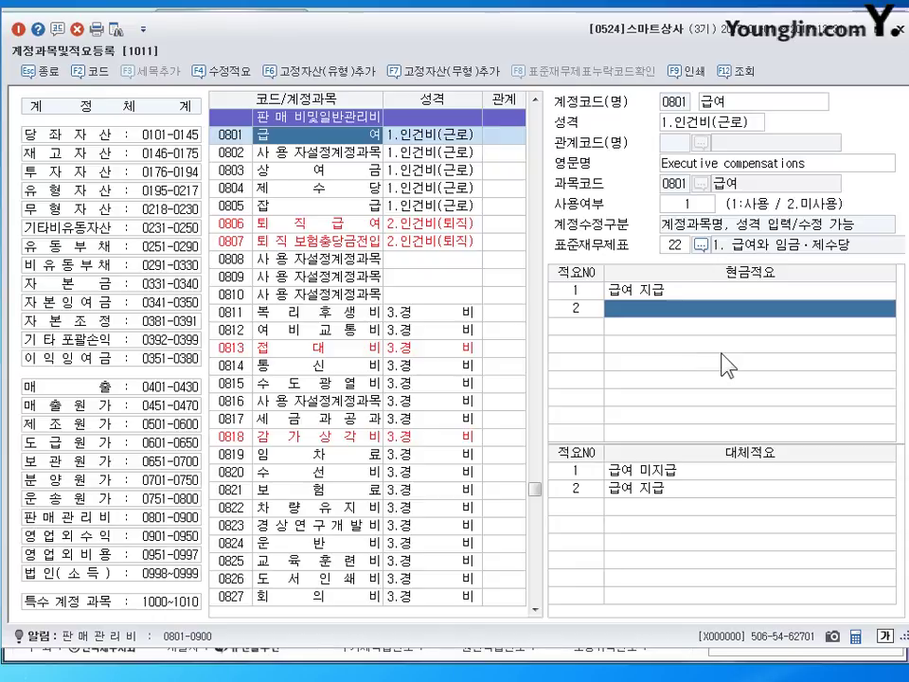
type("직원성과급 ")
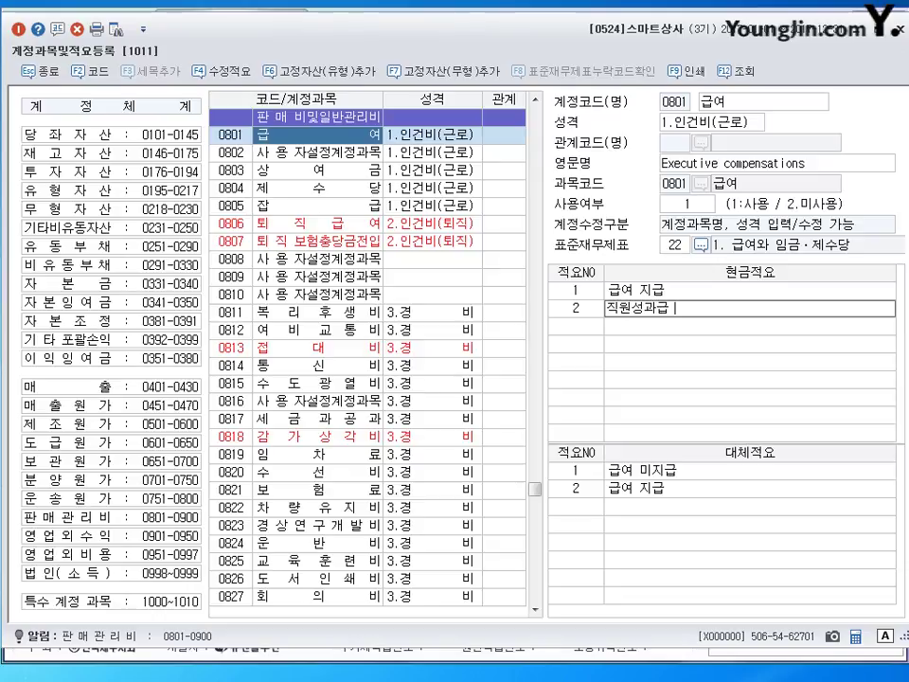
type("지급")
key("Return")
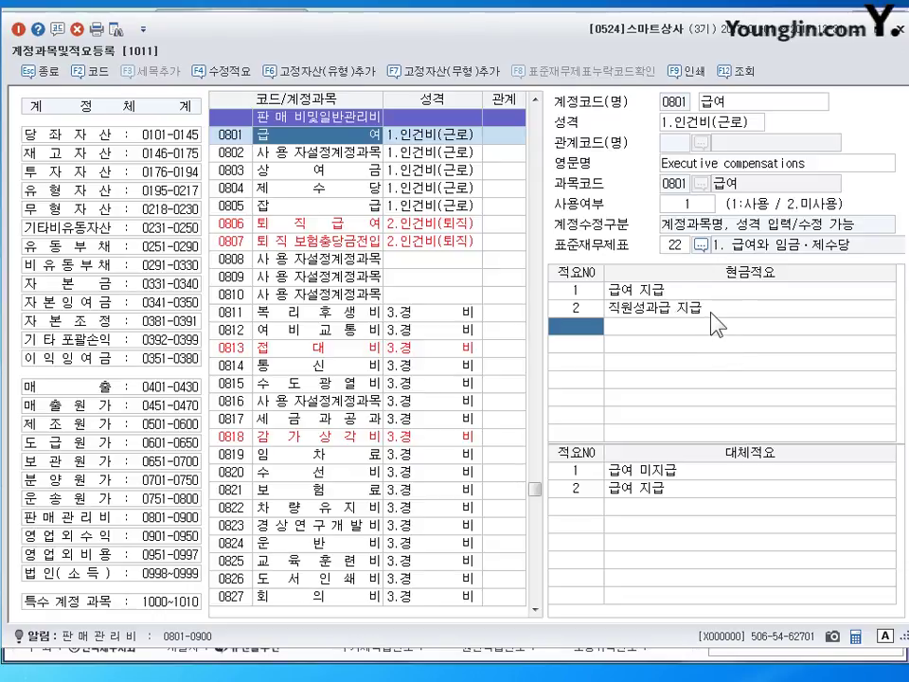
left_click(725, 311)
key("Escape")
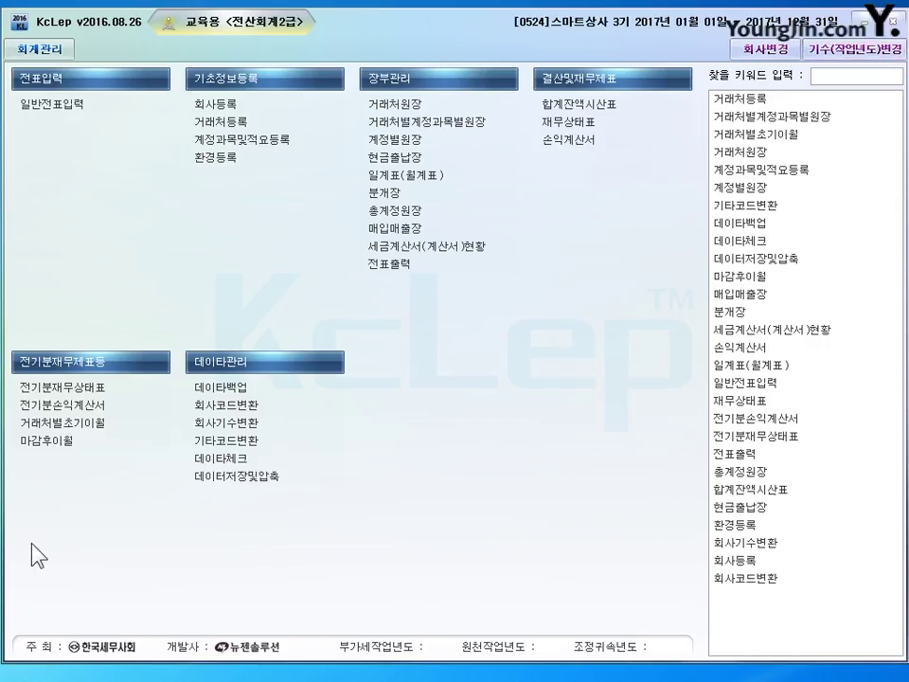
- In 거래처별초기이월 for 0108 외상매출금, enter 영미상회 at 8,270,000
left_click(115, 426)
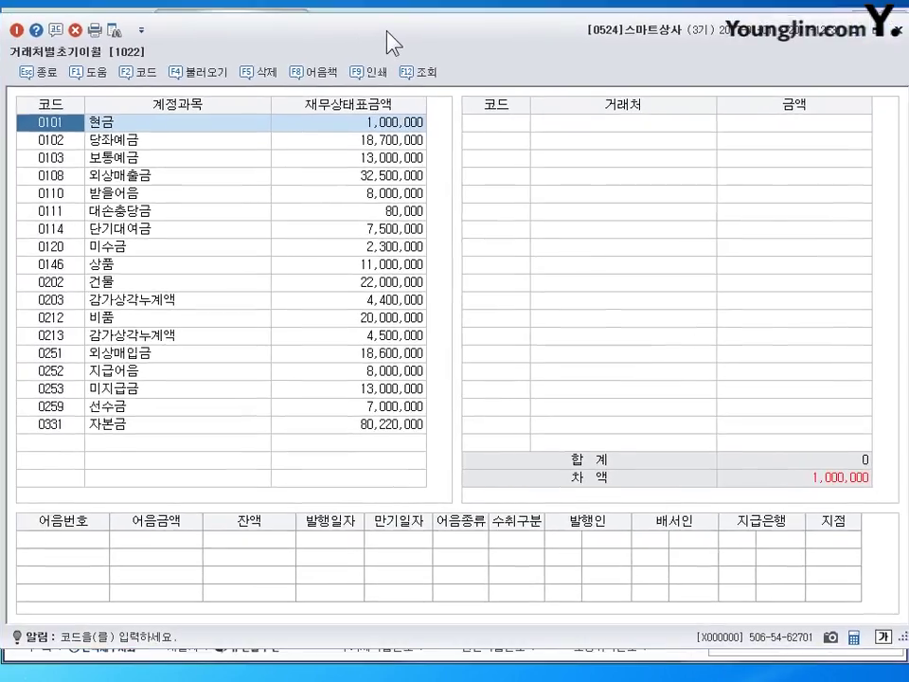
left_click(138, 174)
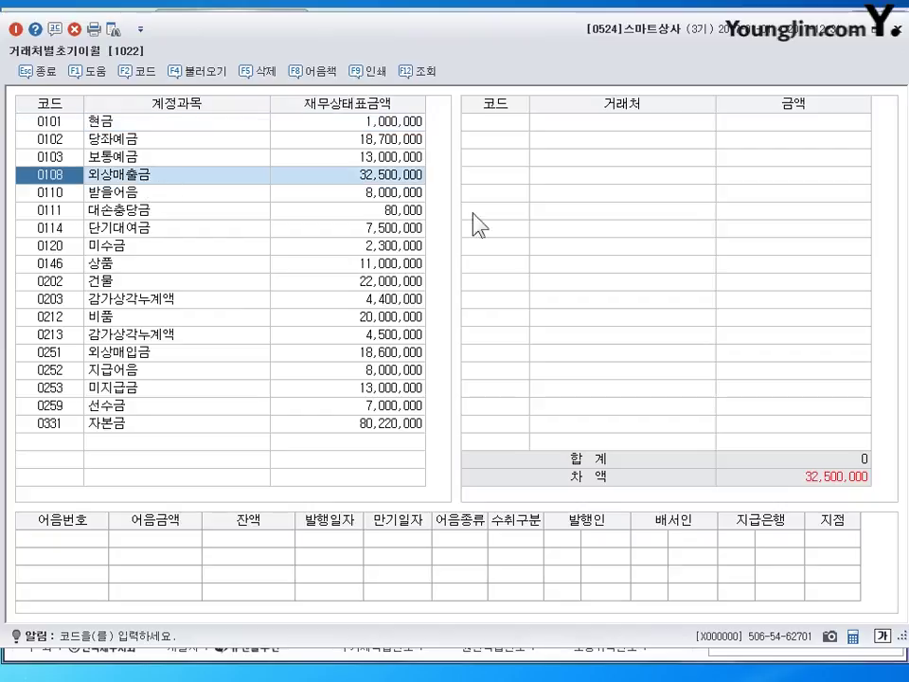
left_click(495, 122)
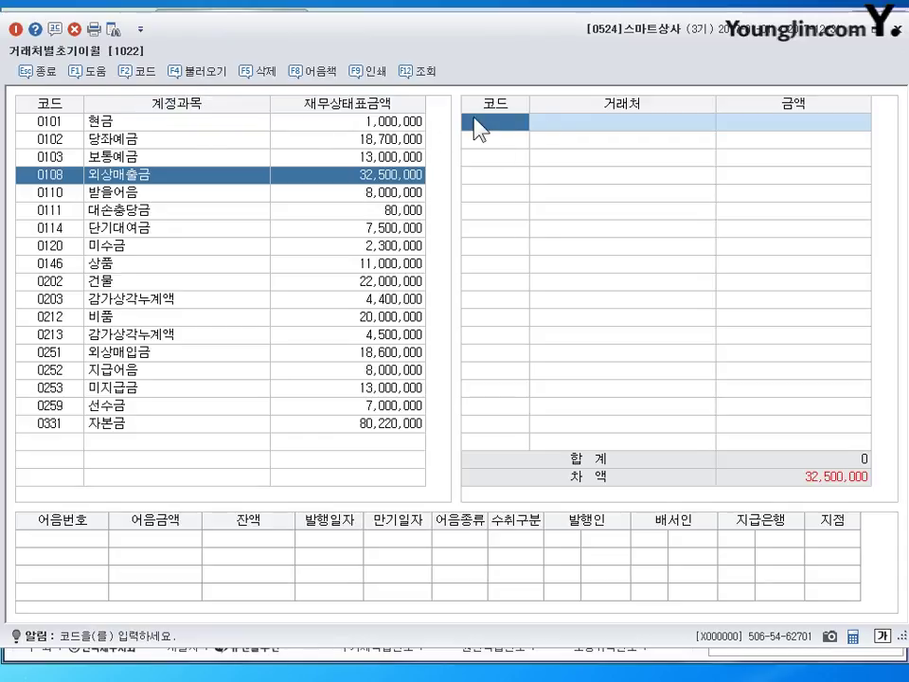
key("F2")
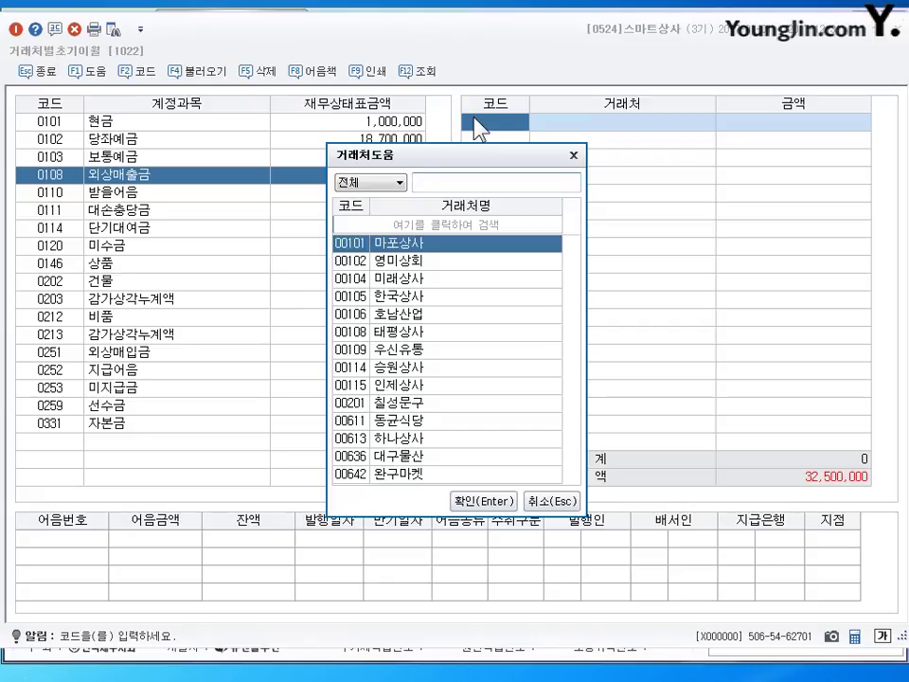
type("영미")
key("Return")
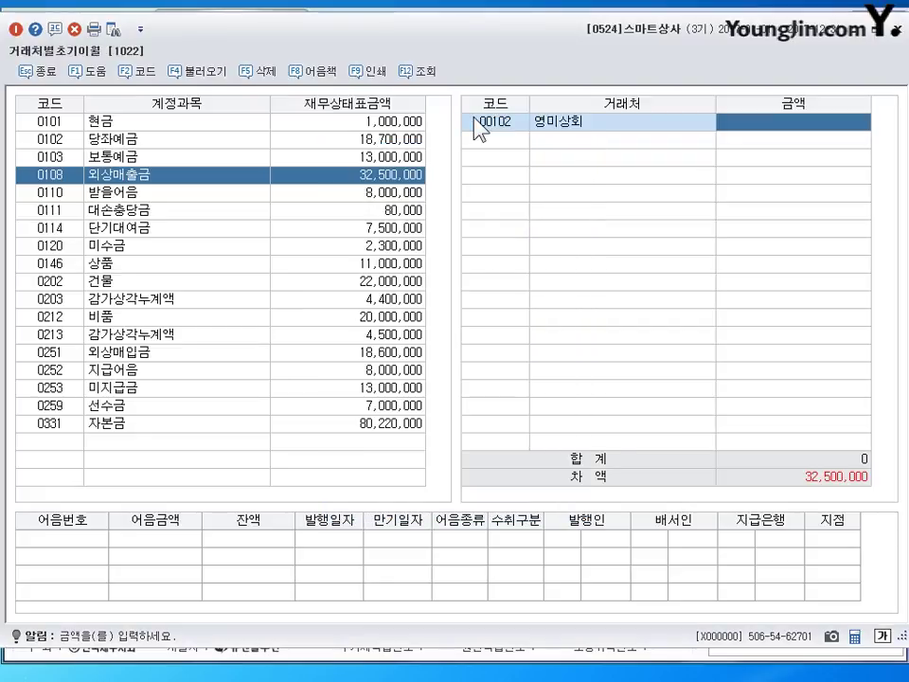
type("8270000")
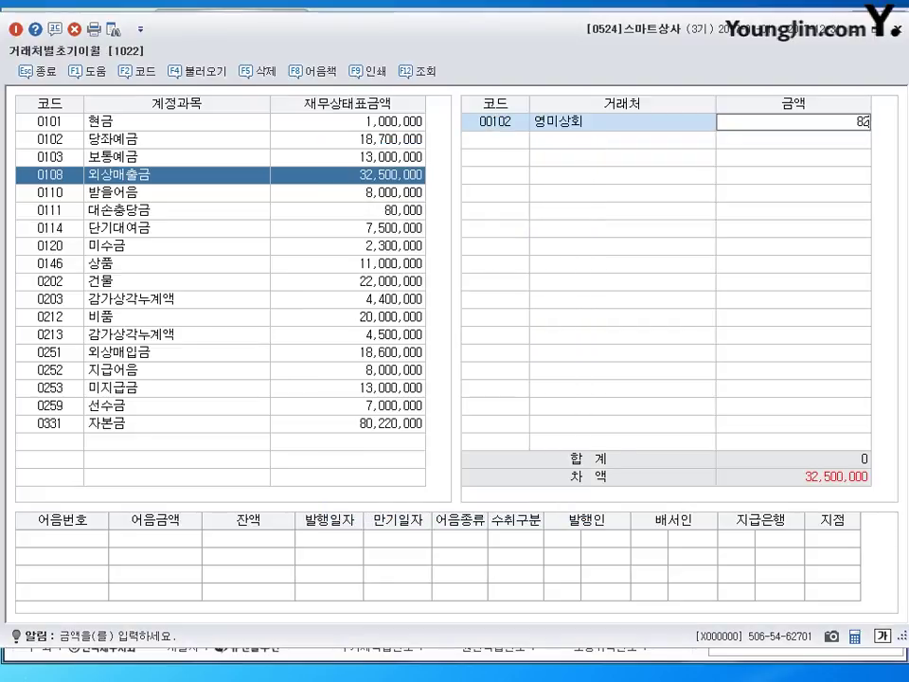
key("Return")
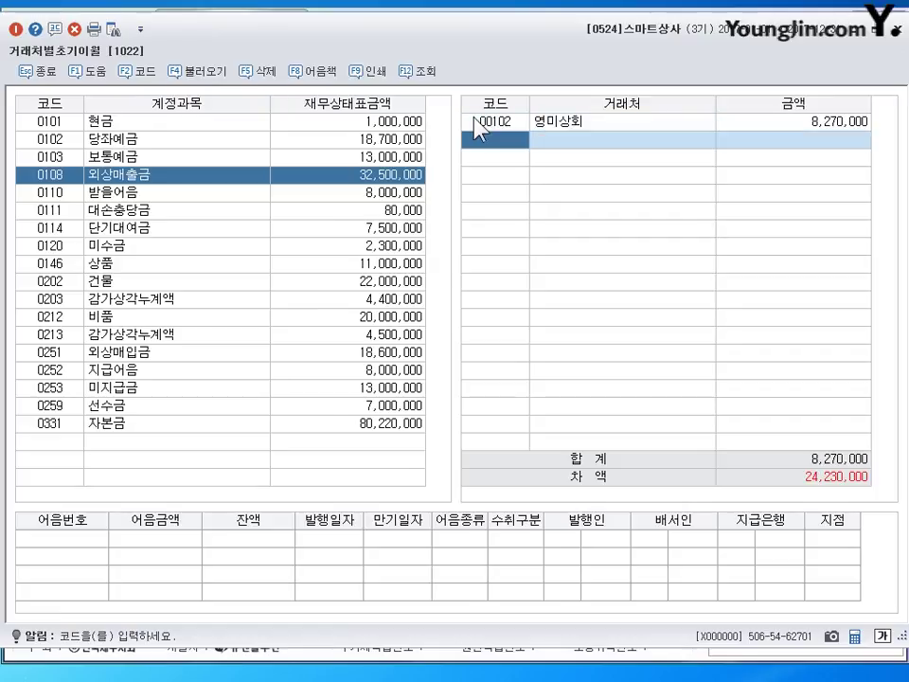
- Add 호남산업 at 8,200,000 and 대구물산 at 16,030,000, then close the screen
key("F2")
type("호남")
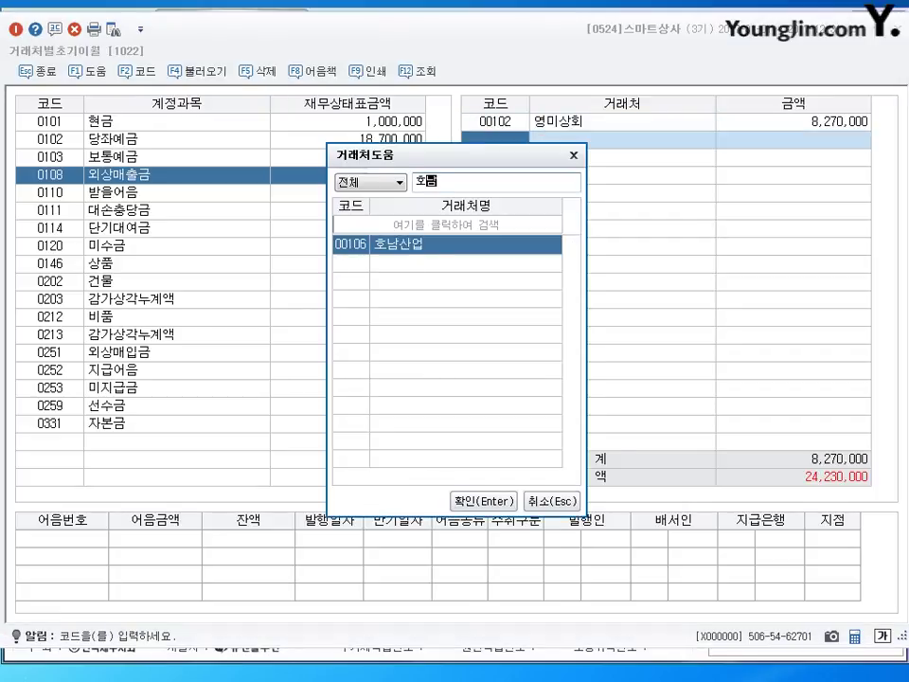
key("Return")
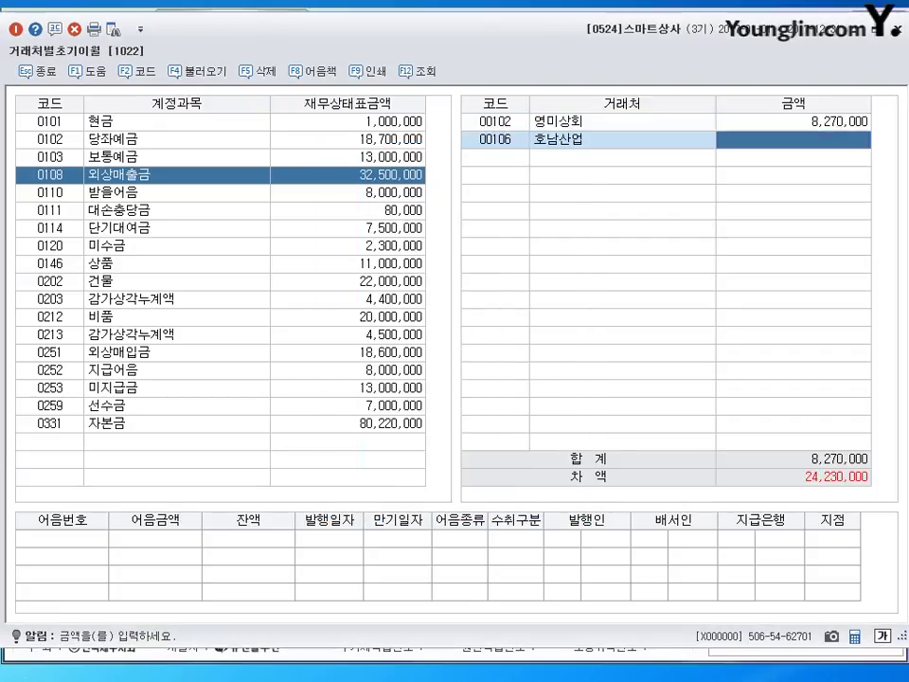
type("8")
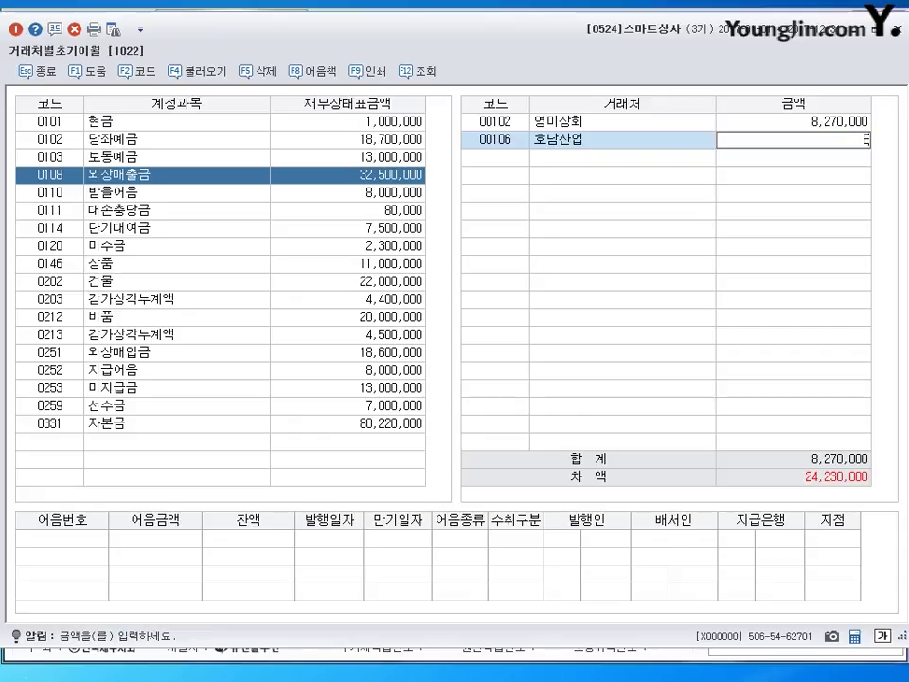
type(",200,000")
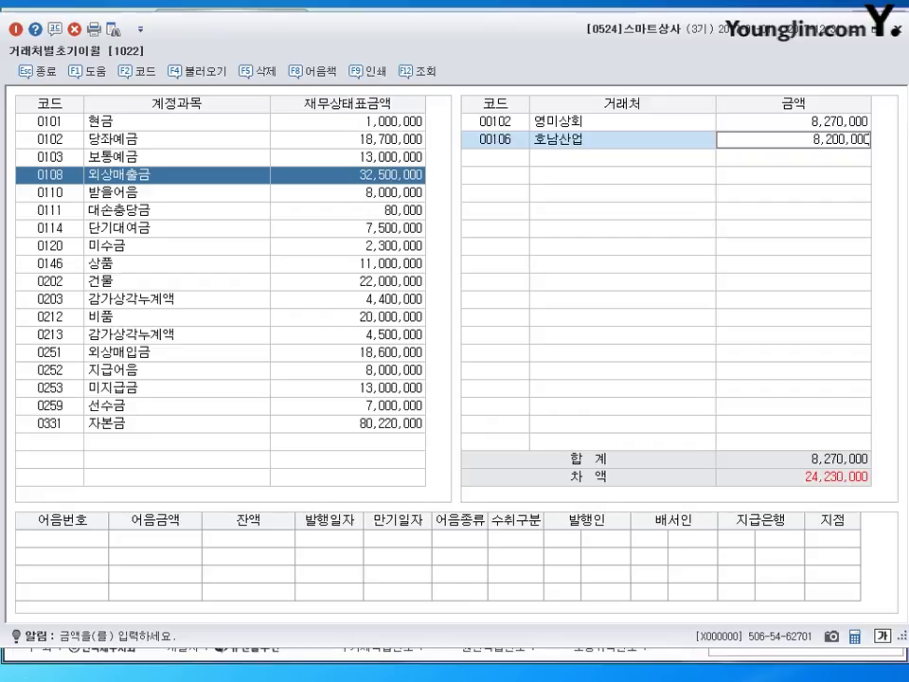
key("Return")
key("F2")
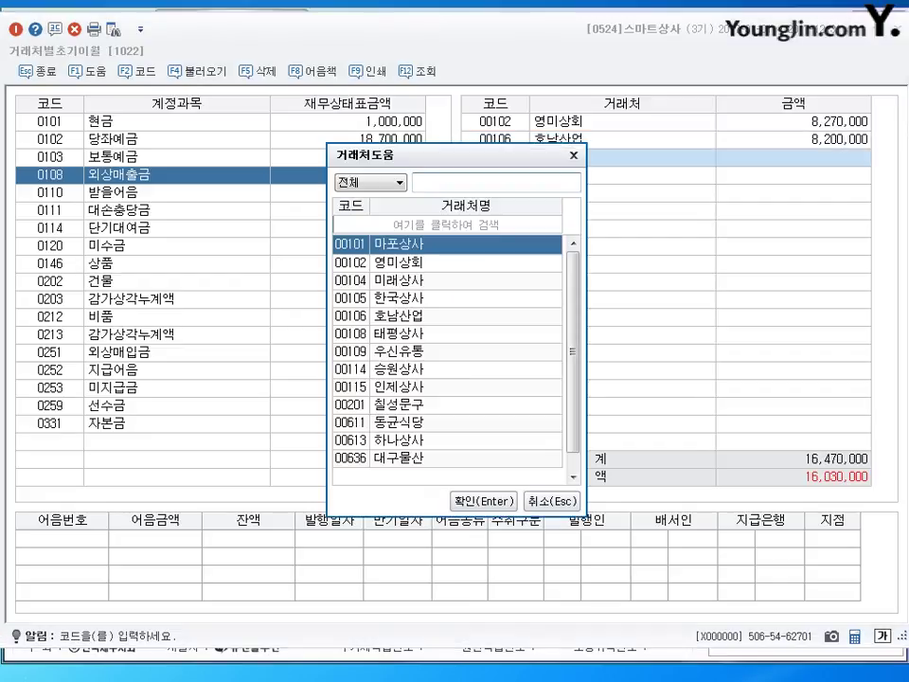
type("대")
key("Return")
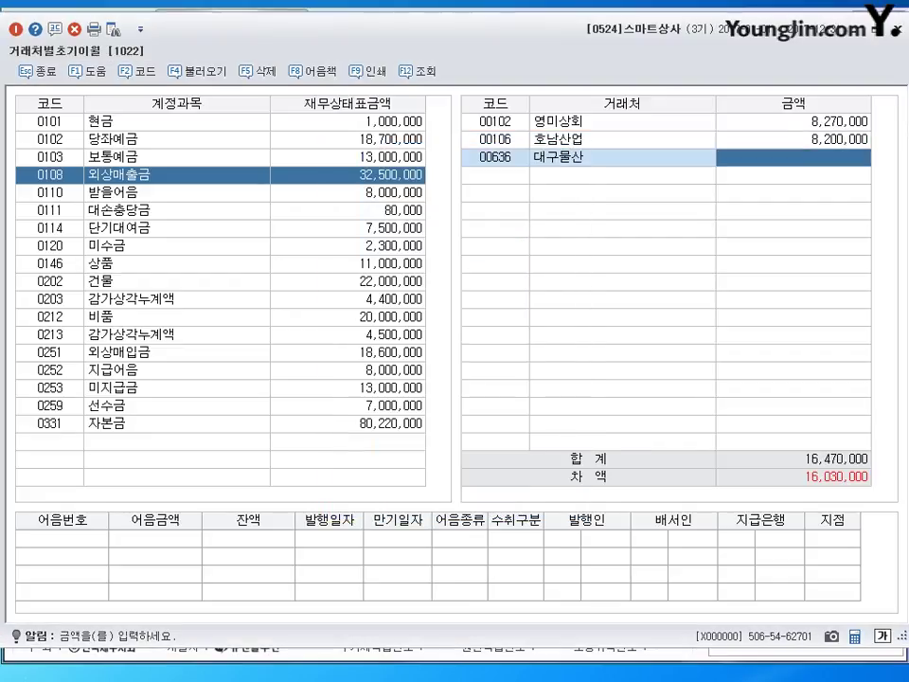
type("1")
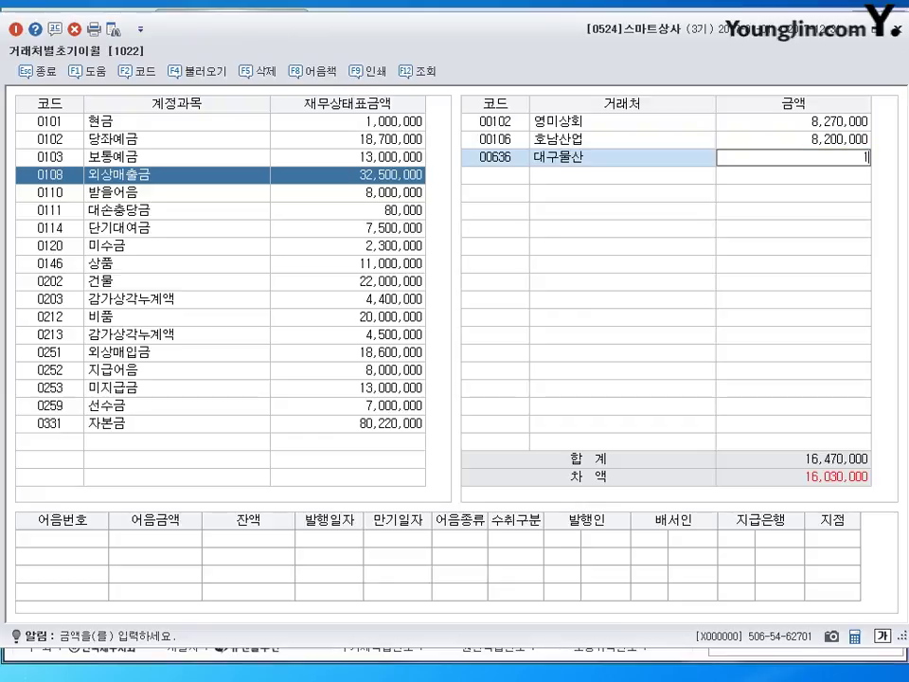
type("6,030,000")
key("Return")
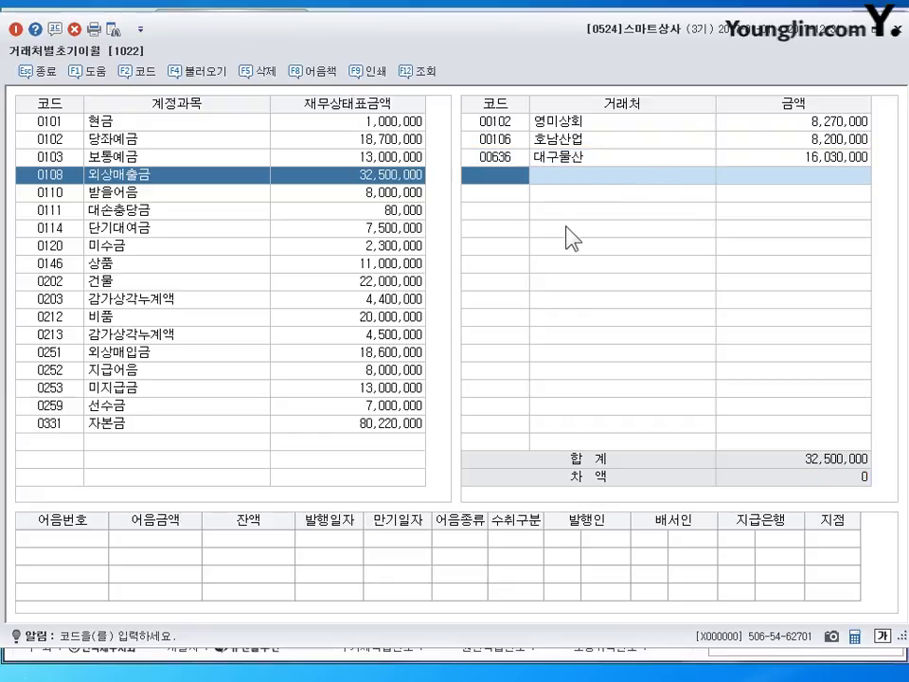
left_click(850, 162)
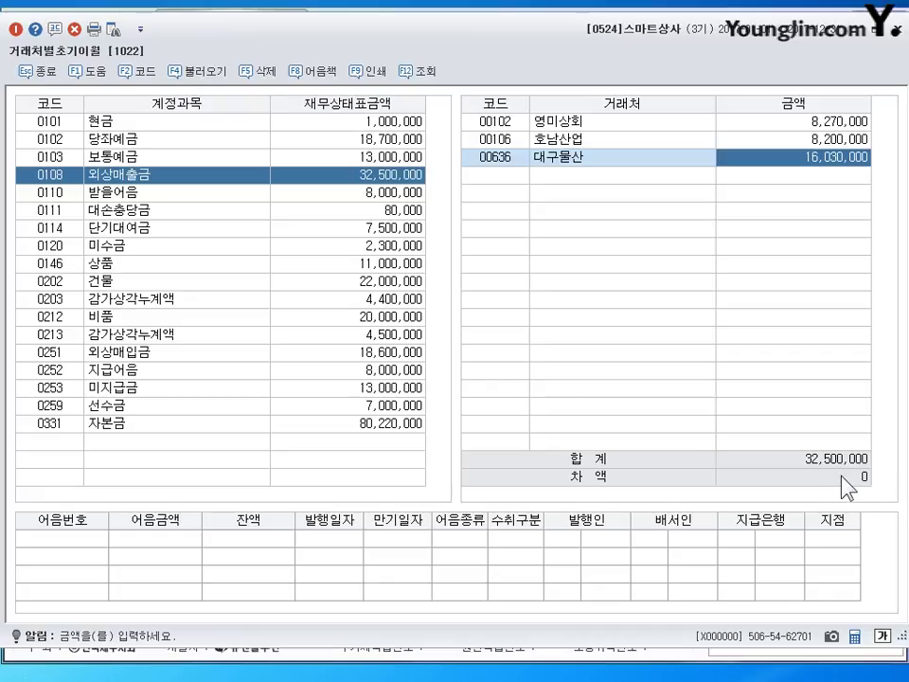
left_click(897, 29)
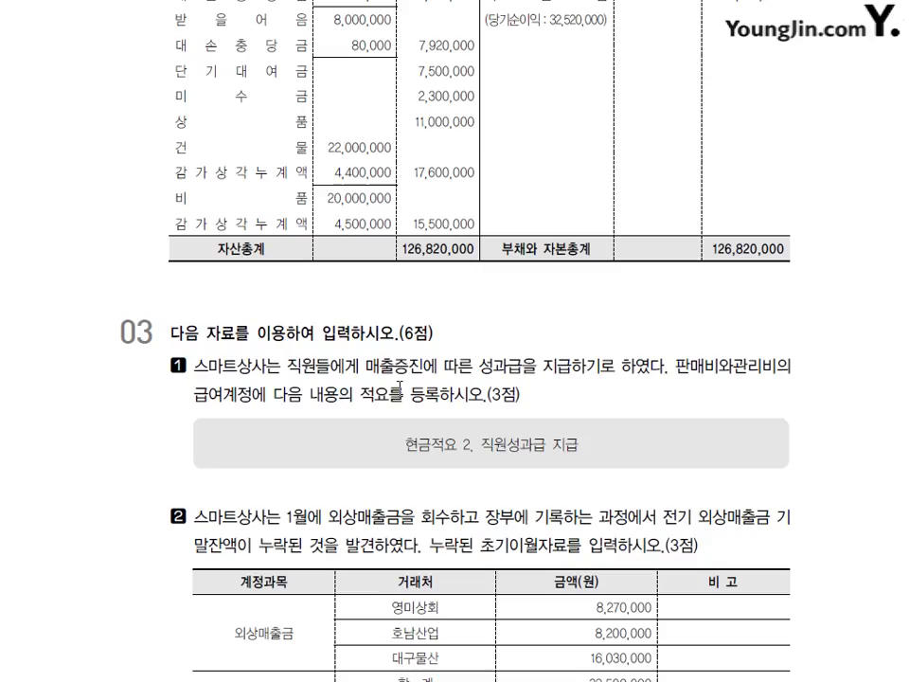
- Scroll down the textbook to review question 04
scroll(386, 407, "down", 8)
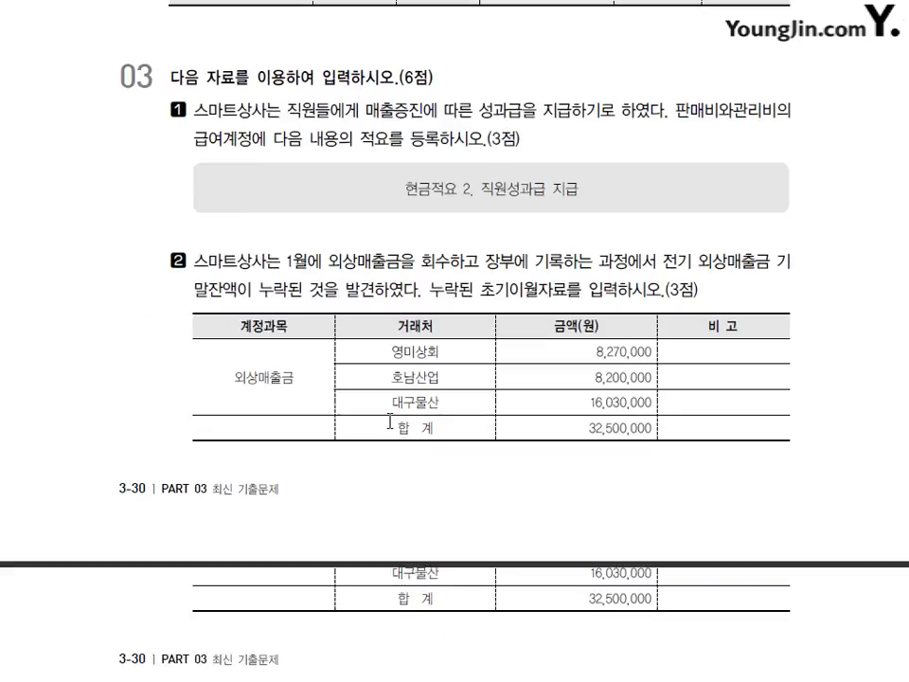
scroll(386, 407, "down", 3)
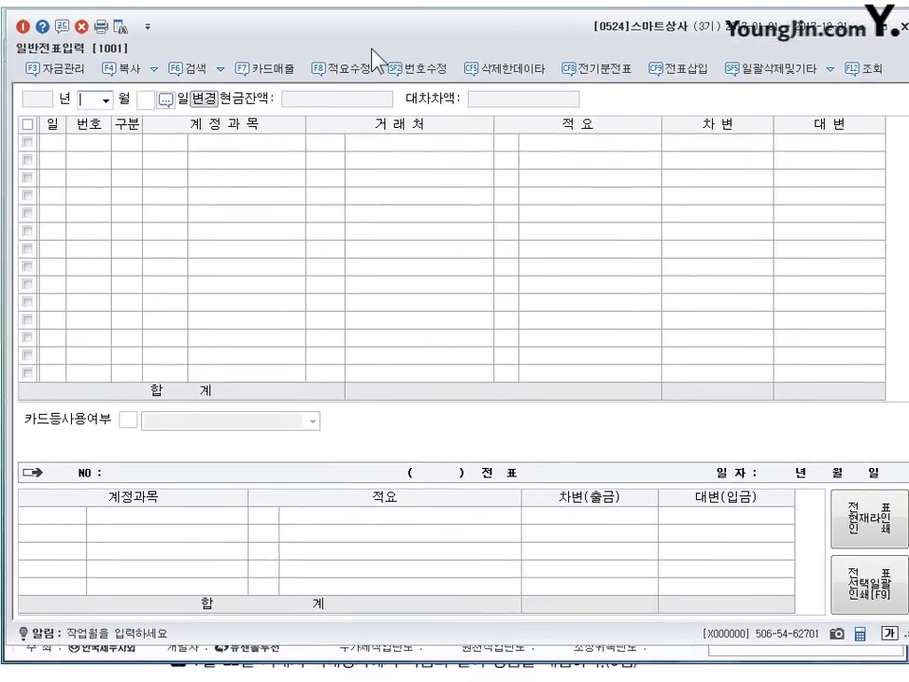
- Start a journal entry dated 2월 13일 with 구분 1 (출금)
type("2")
key("Return")
type("13")
key("Return")
type("1")
key("Return")
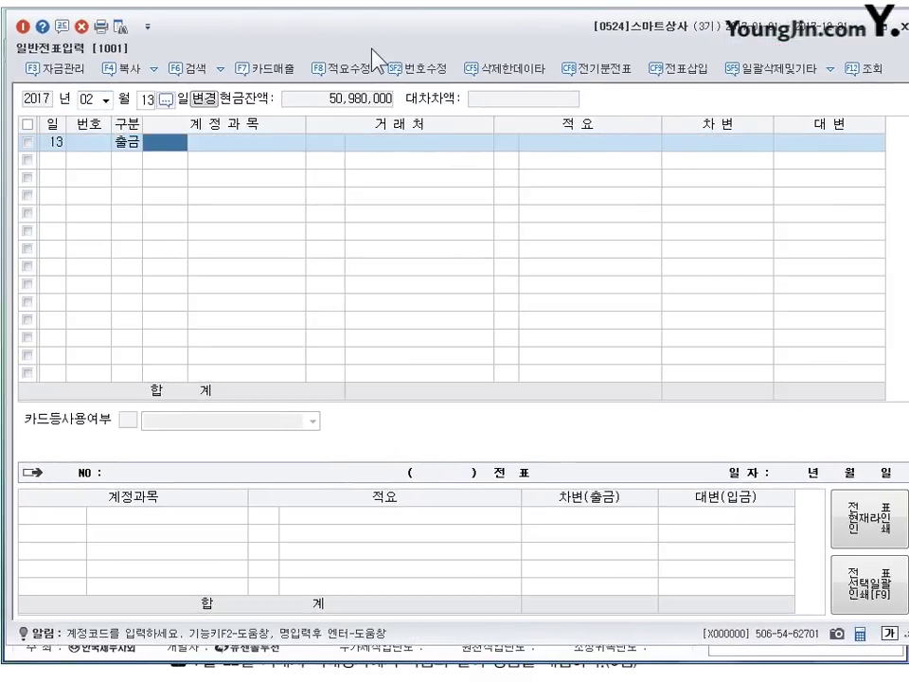
- Record 182,000 cash to 0811 복리후생비, then show question 04 with annotation drawing on
type("811")
key("Return")
key("Return")
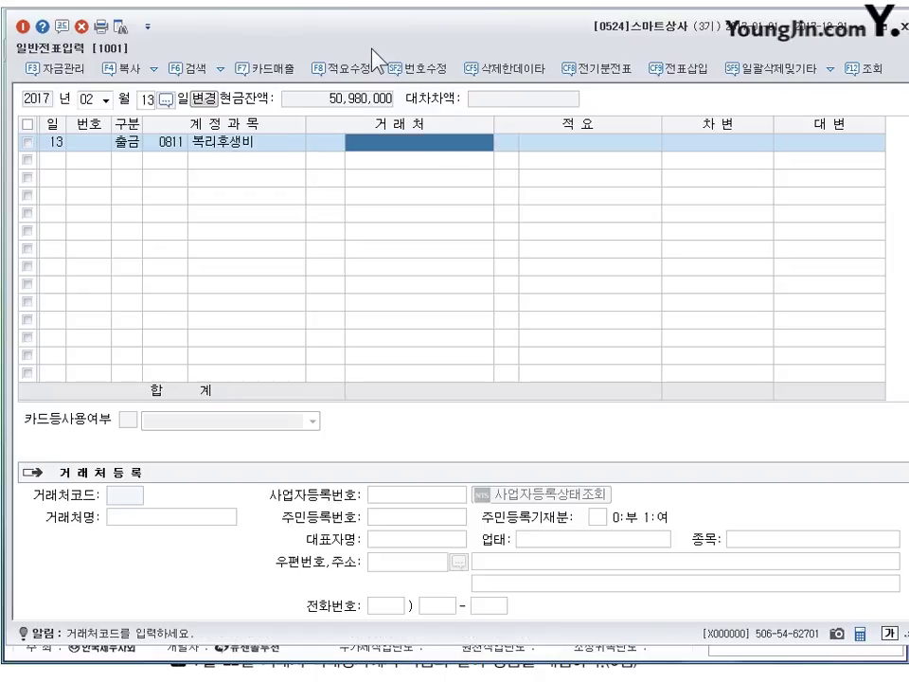
key("Return")
key("Return")
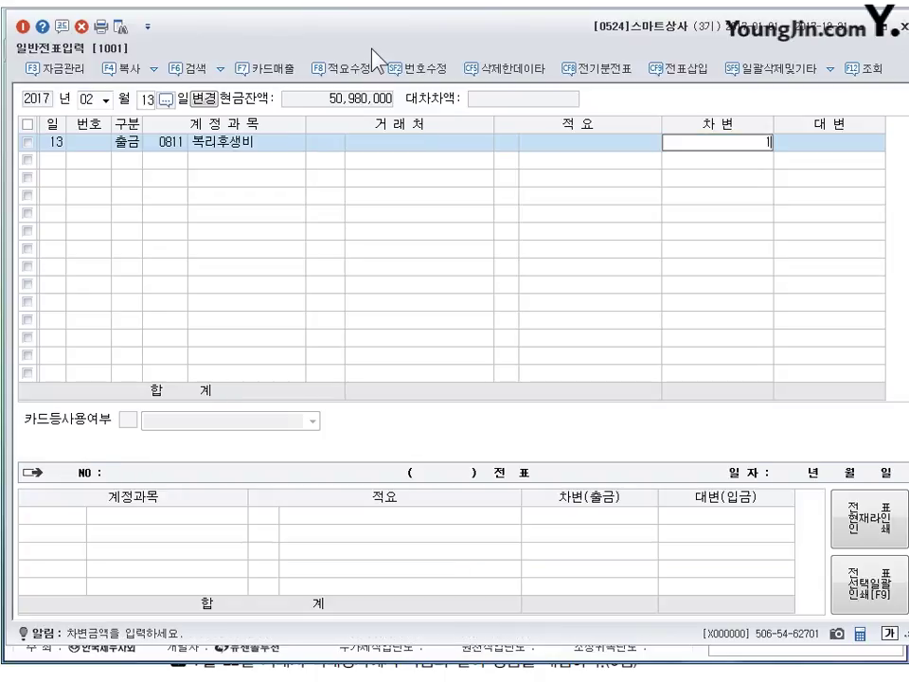
type("1820000")
key("Return")
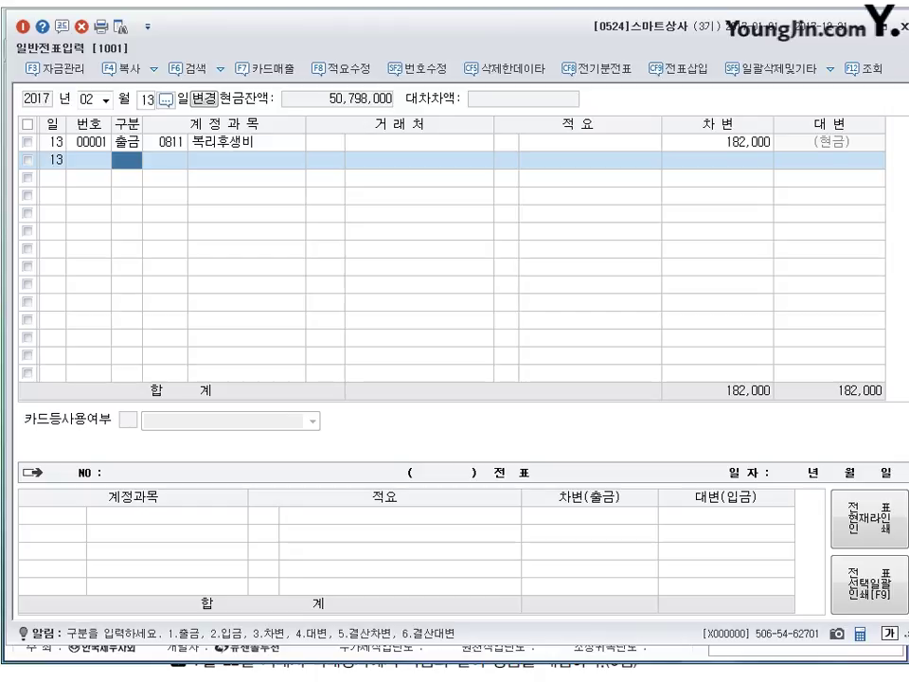
key("alt+Tab")
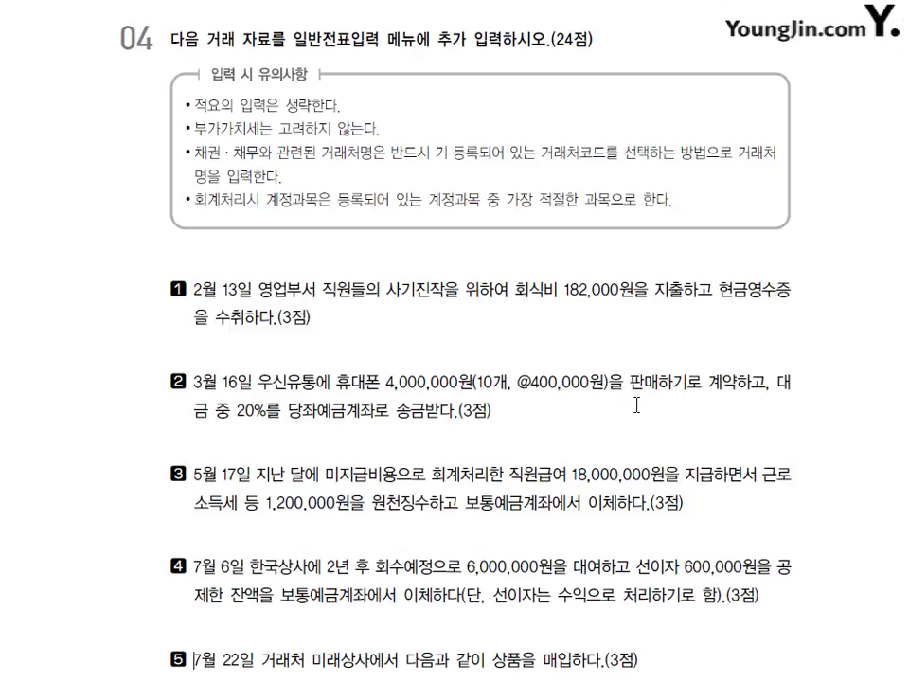
key("ctrl+2")
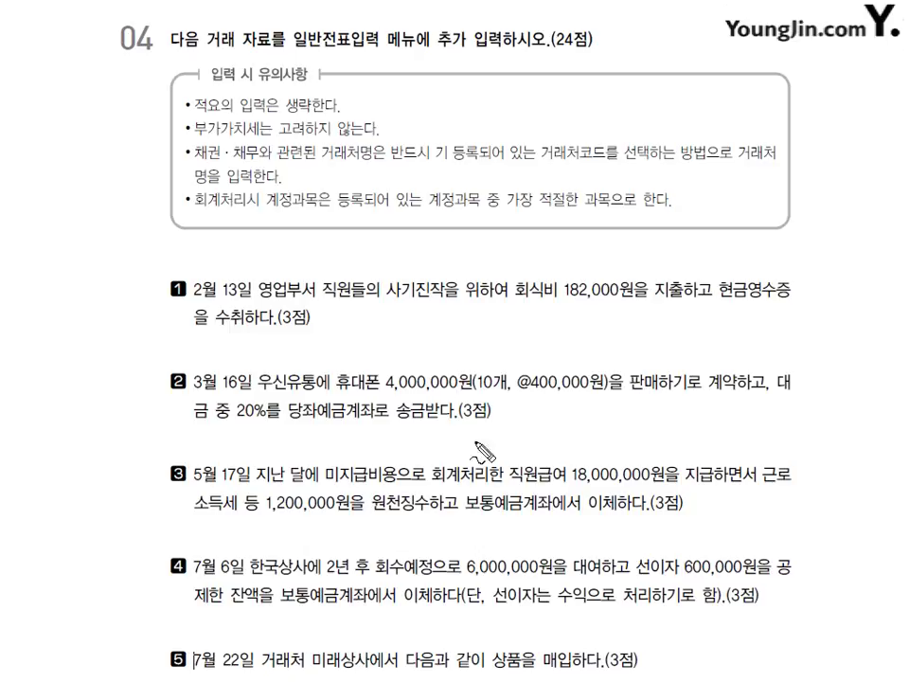